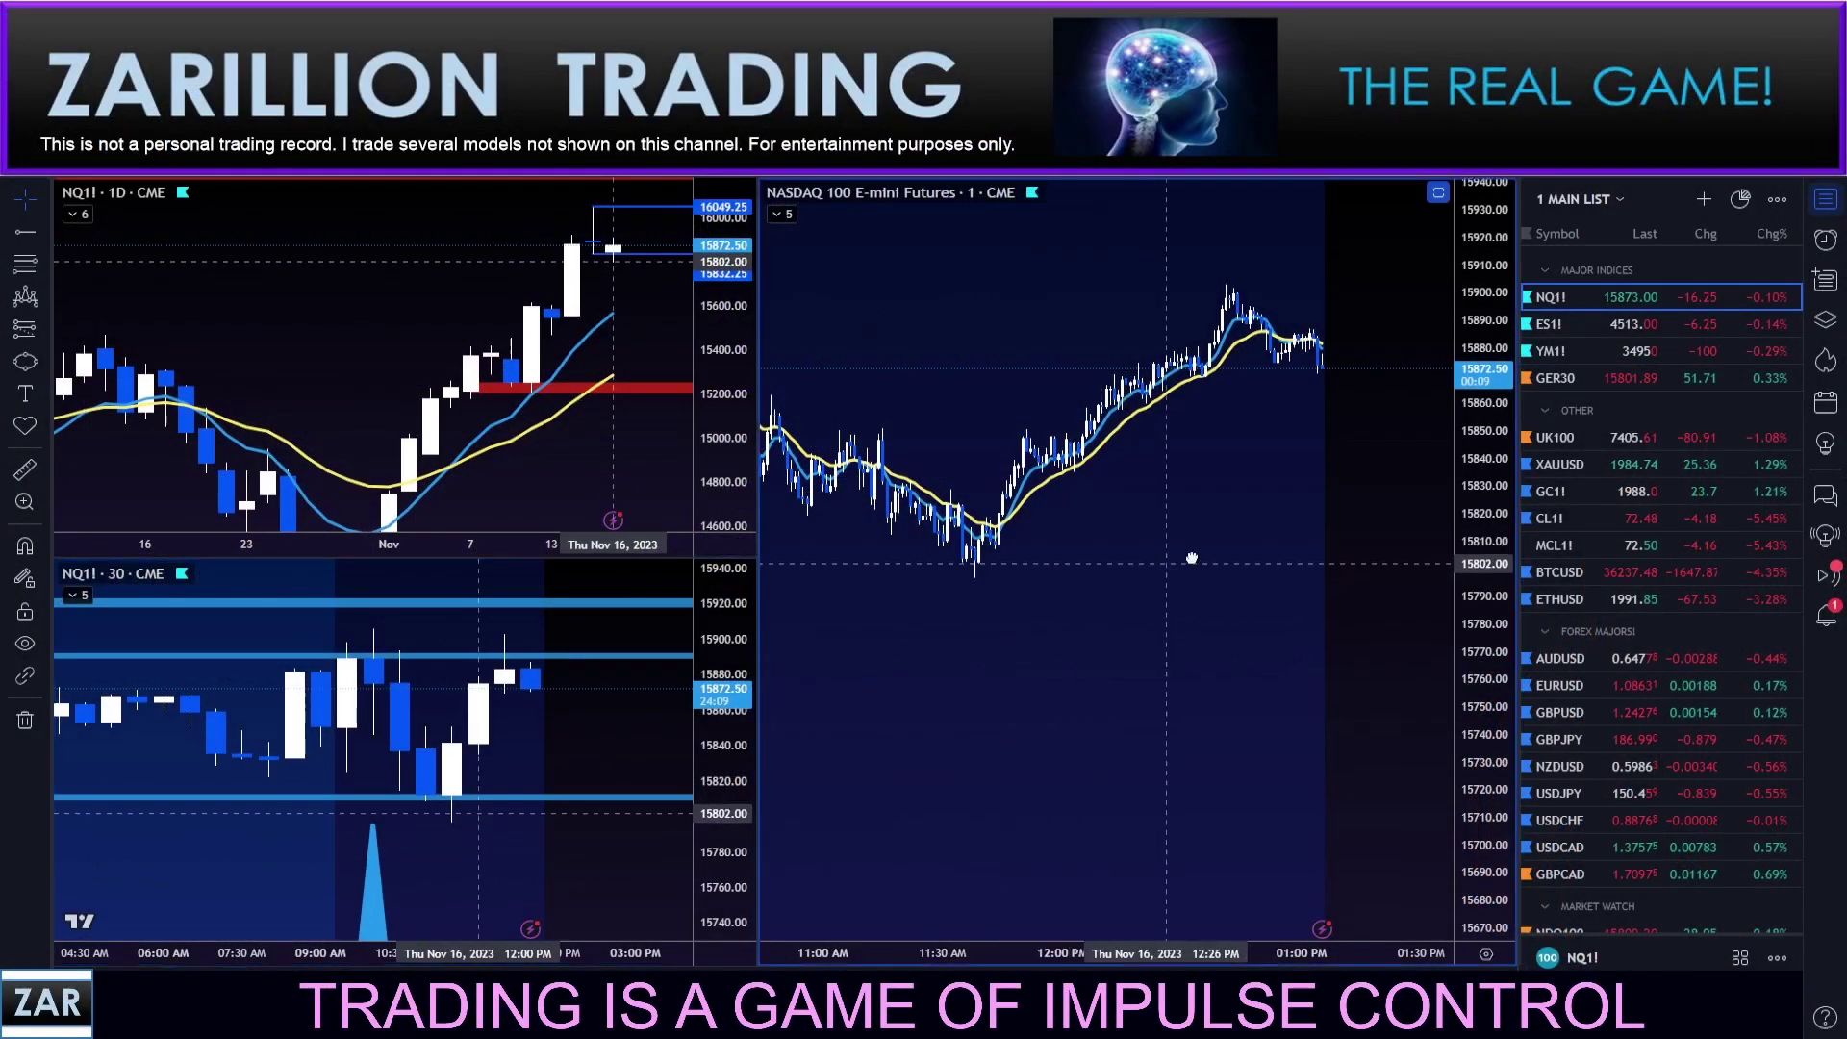
Step: Zoom in on the latest NQ 1-minute bars and place a short position at the last candle
{"action": "scroll", "coordinate": [1208, 539], "scroll_direction": "up", "scroll_amount": 5}
{"action": "left_click_drag", "start_coordinate": [1484, 621], "coordinate": [1486, 298]}
{"action": "left_click_drag", "start_coordinate": [1250, 379], "coordinate": [1244, 471]}
{"action": "scroll", "coordinate": [1249, 713], "scroll_direction": "up", "scroll_amount": 2}
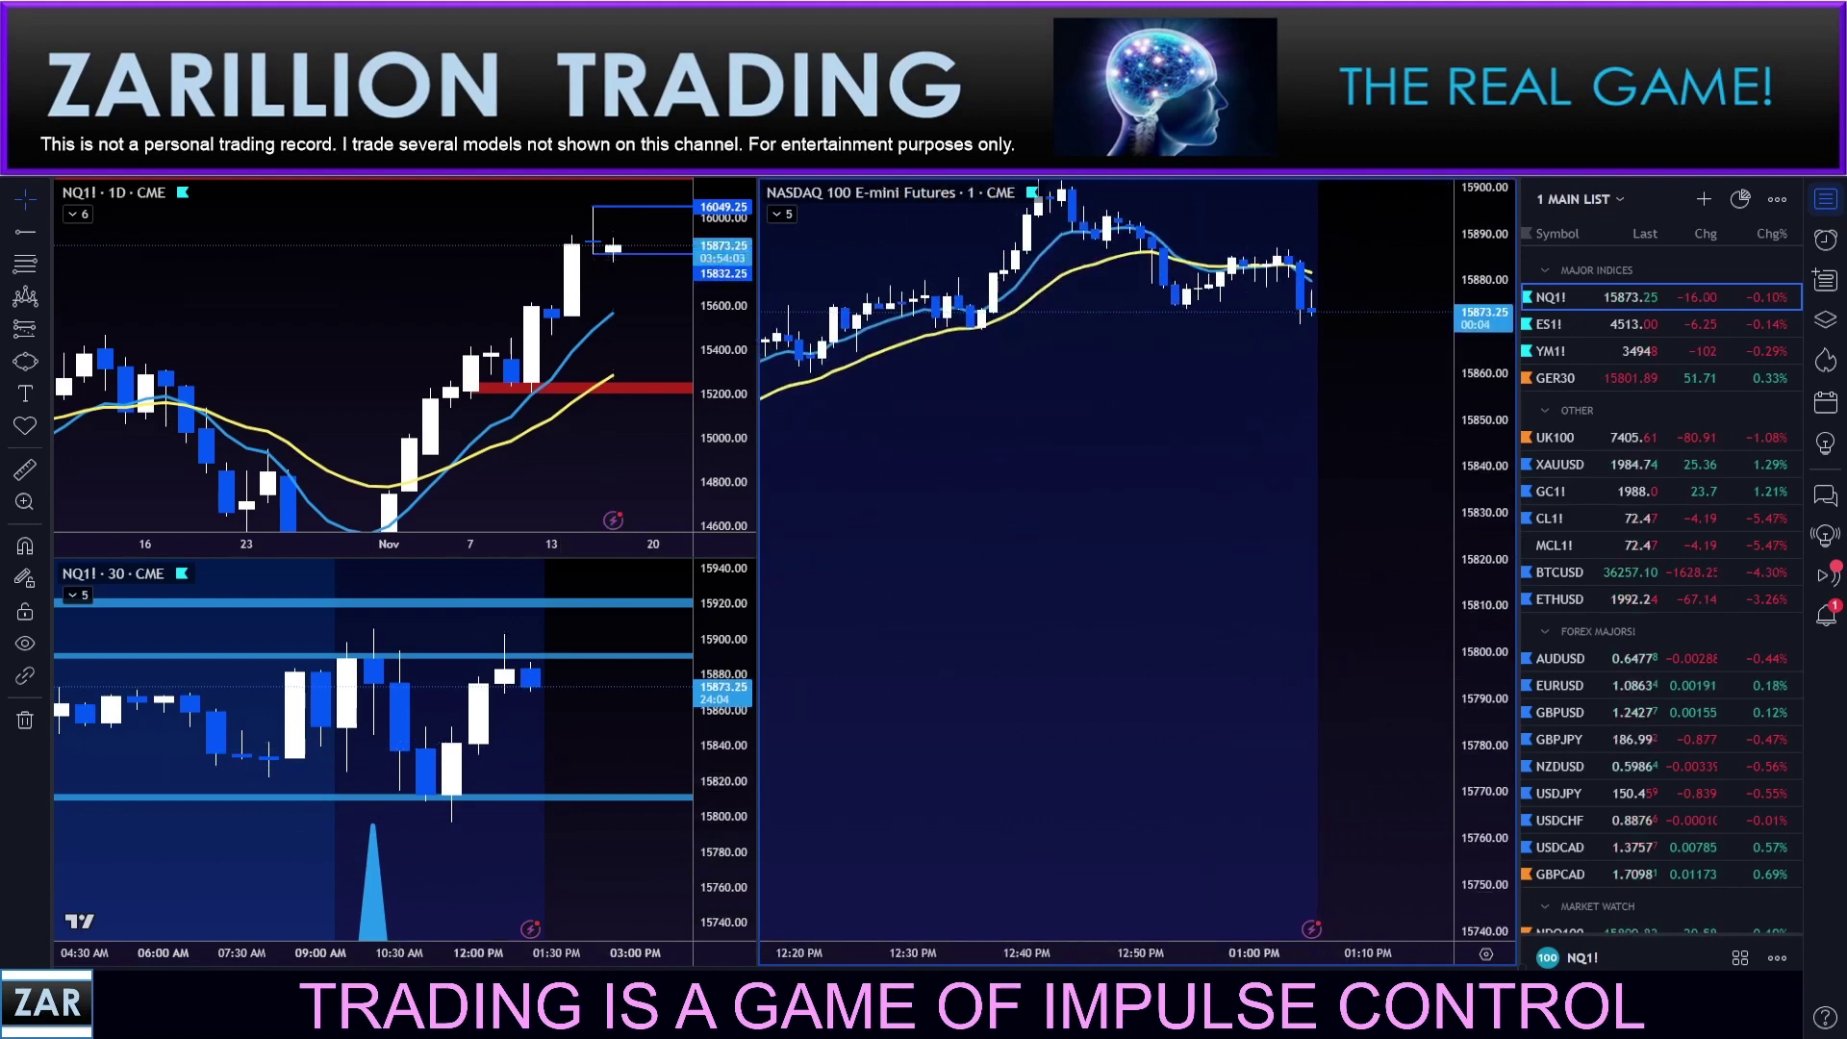
{"action": "left_click", "coordinate": [1107, 386]}
Step: Move the short position to the entry price, extend its target lower and raise its stop
{"action": "left_click_drag", "start_coordinate": [1210, 382], "coordinate": [1373, 329]}
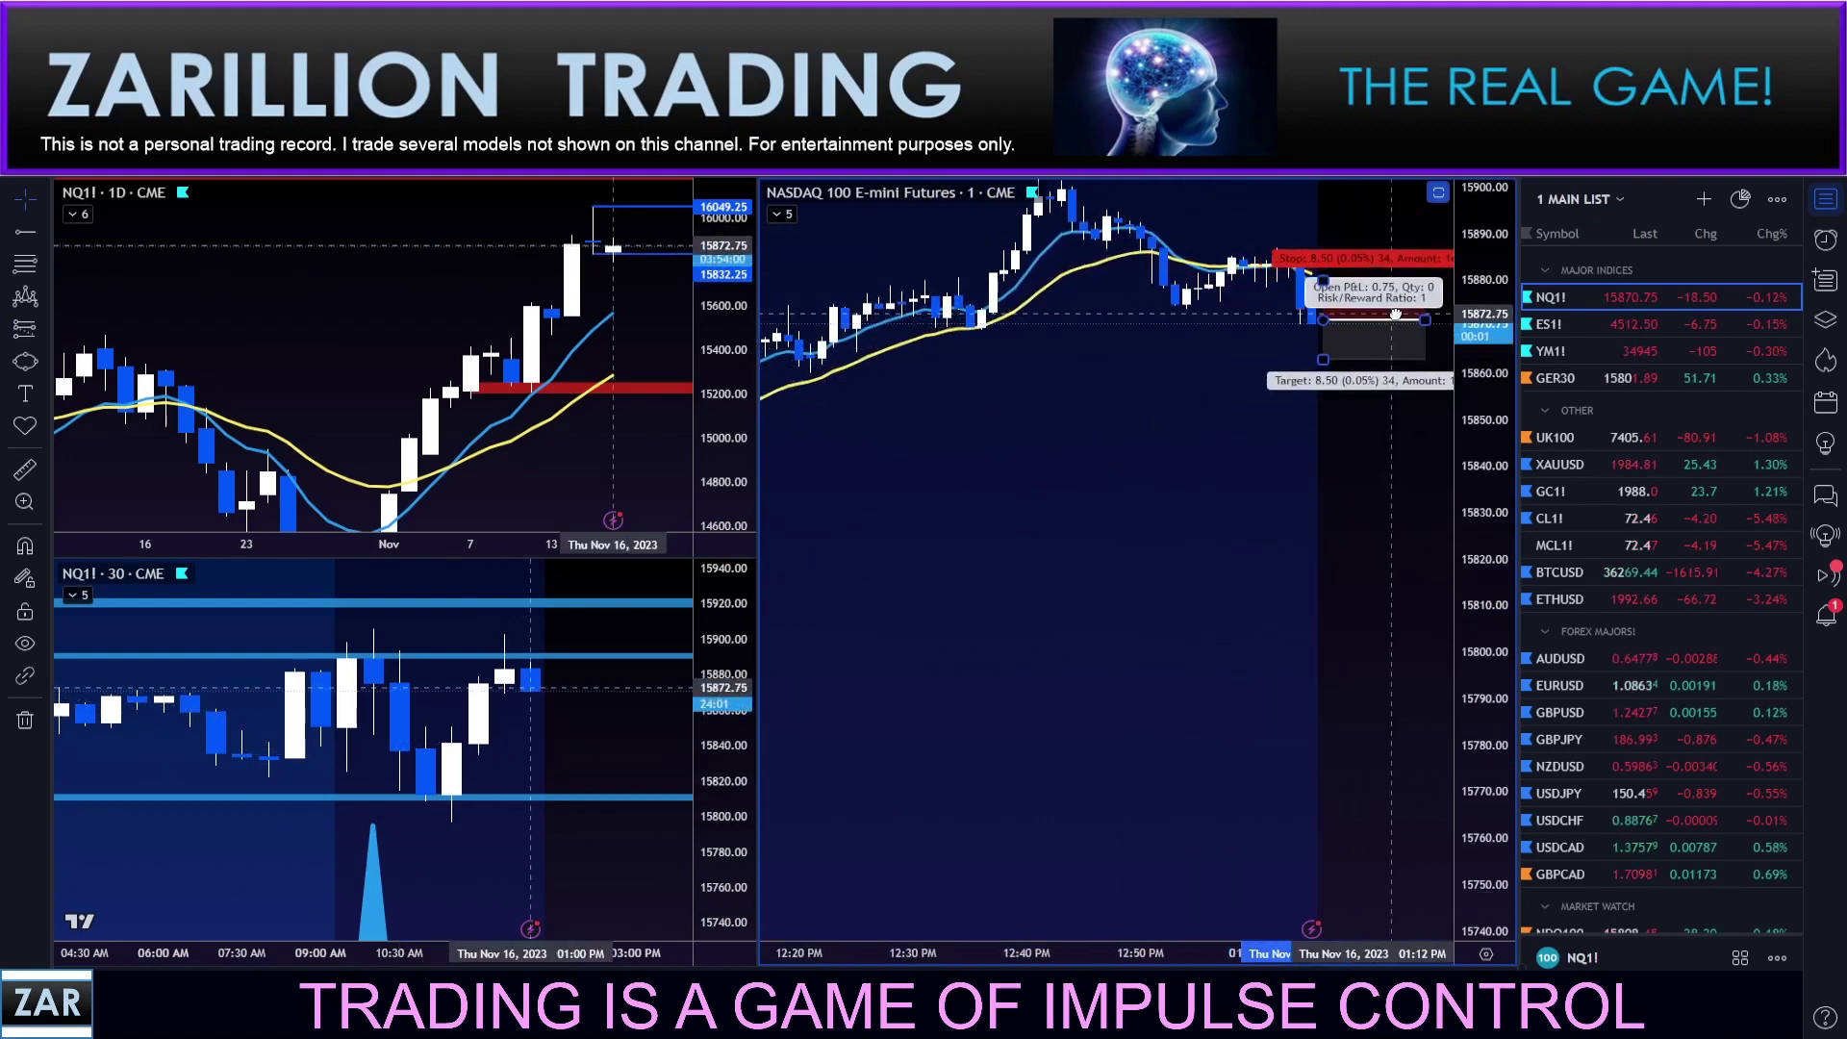
{"action": "left_click", "coordinate": [1156, 411]}
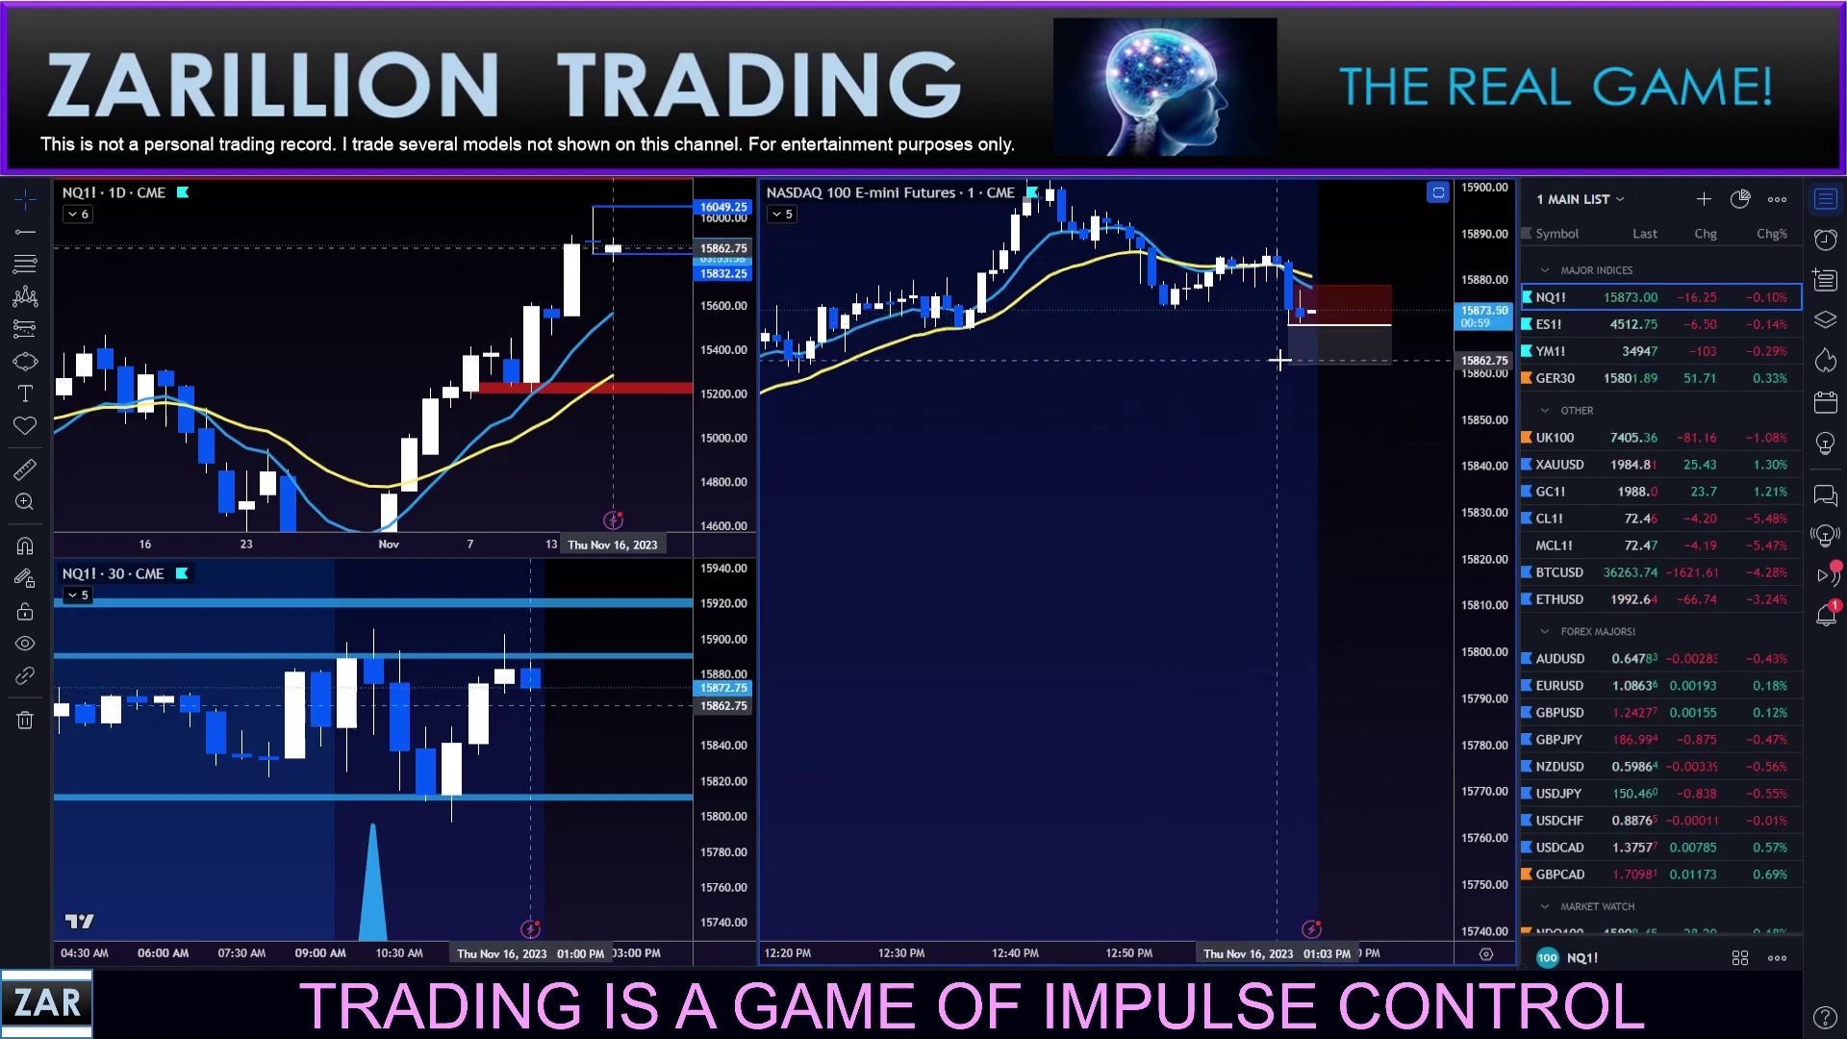
{"action": "left_click_drag", "start_coordinate": [1286, 360], "coordinate": [1288, 502]}
{"action": "left_click_drag", "start_coordinate": [1306, 285], "coordinate": [1314, 239]}
{"action": "left_click", "coordinate": [993, 520]}
Step: Stretch and recenter the 1-minute chart around the short position
{"action": "left_click_drag", "start_coordinate": [993, 519], "coordinate": [996, 577]}
{"action": "left_click_drag", "start_coordinate": [1473, 577], "coordinate": [1466, 395]}
{"action": "left_click_drag", "start_coordinate": [1076, 496], "coordinate": [1146, 661]}
{"action": "scroll", "coordinate": [1146, 661], "scroll_direction": "up", "scroll_amount": 1}
{"action": "left_click_drag", "start_coordinate": [1132, 579], "coordinate": [790, 596]}
{"action": "scroll", "coordinate": [1070, 557], "scroll_direction": "up", "scroll_amount": 6}
{"action": "left_click_drag", "start_coordinate": [923, 596], "coordinate": [1136, 530]}
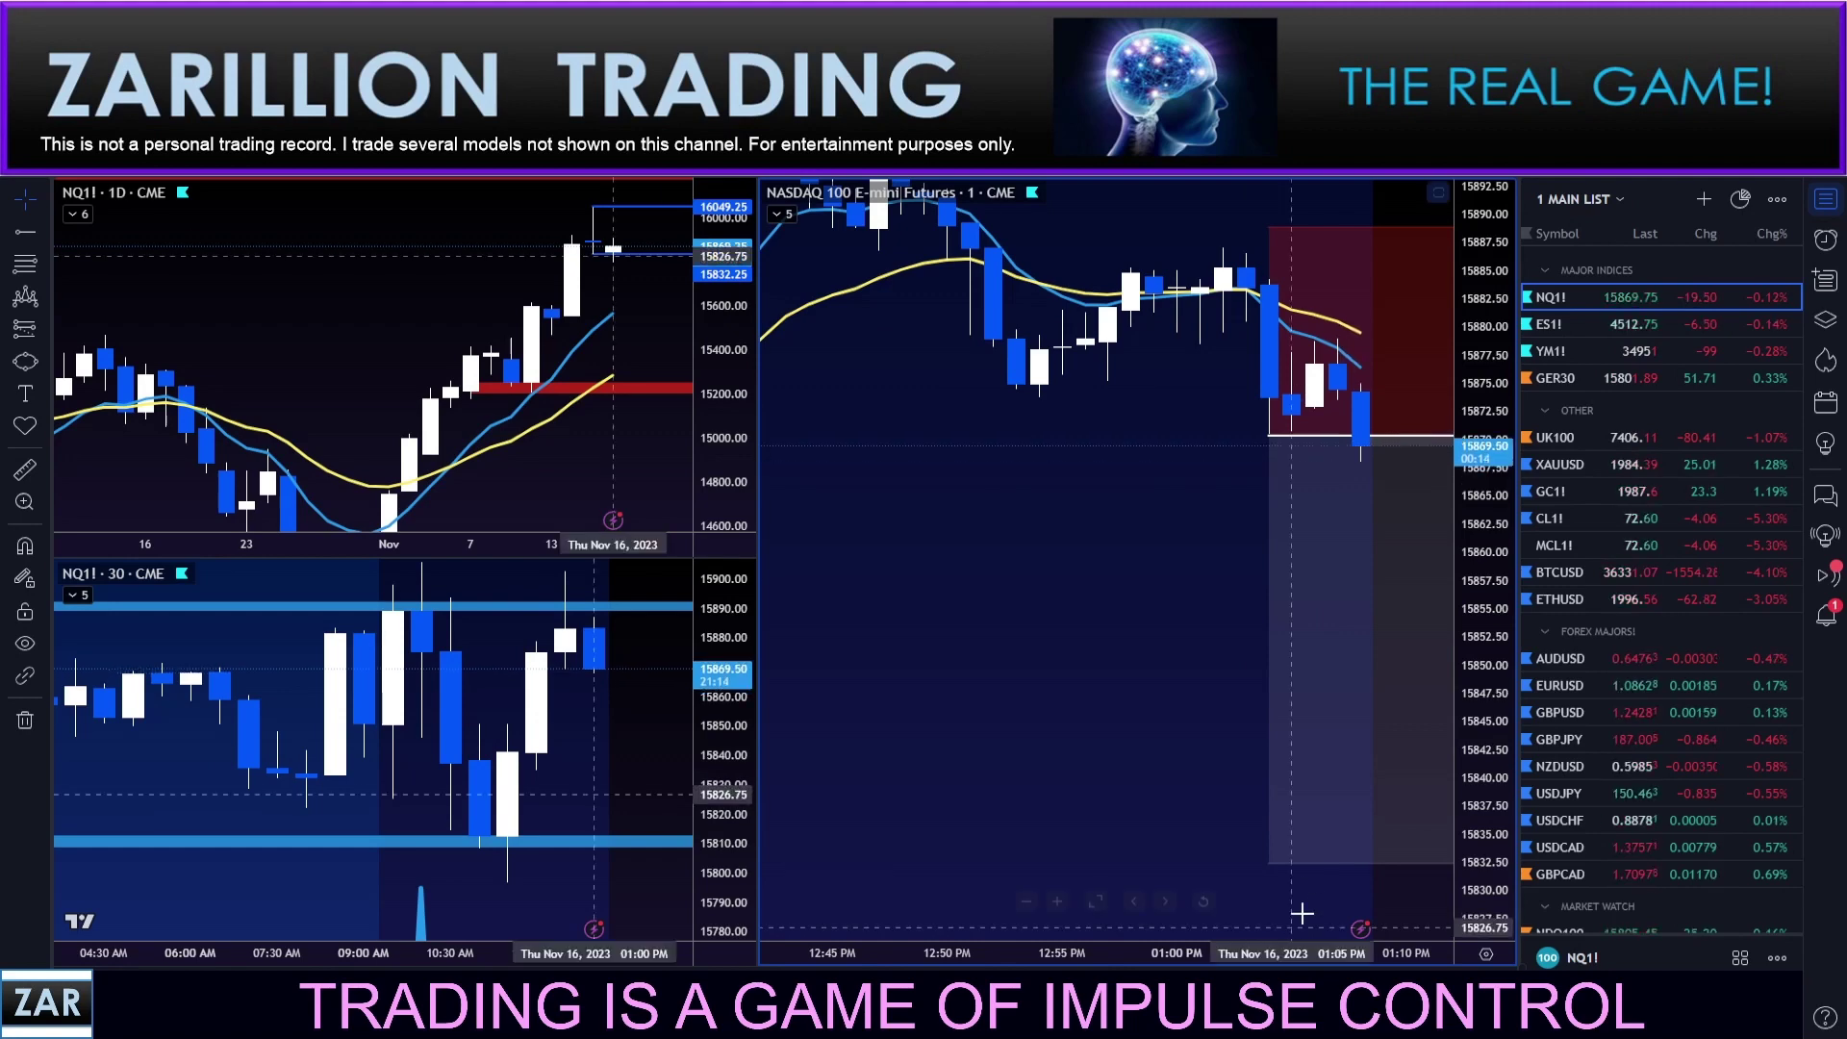
Step: Nudge the short position right to the latest bar and rescale the price axis to fit the target
{"action": "left_click", "coordinate": [1302, 725]}
{"action": "key", "text": "Right"}
{"action": "key", "text": "Right"}
{"action": "key", "text": "Right"}
{"action": "key", "text": "Right"}
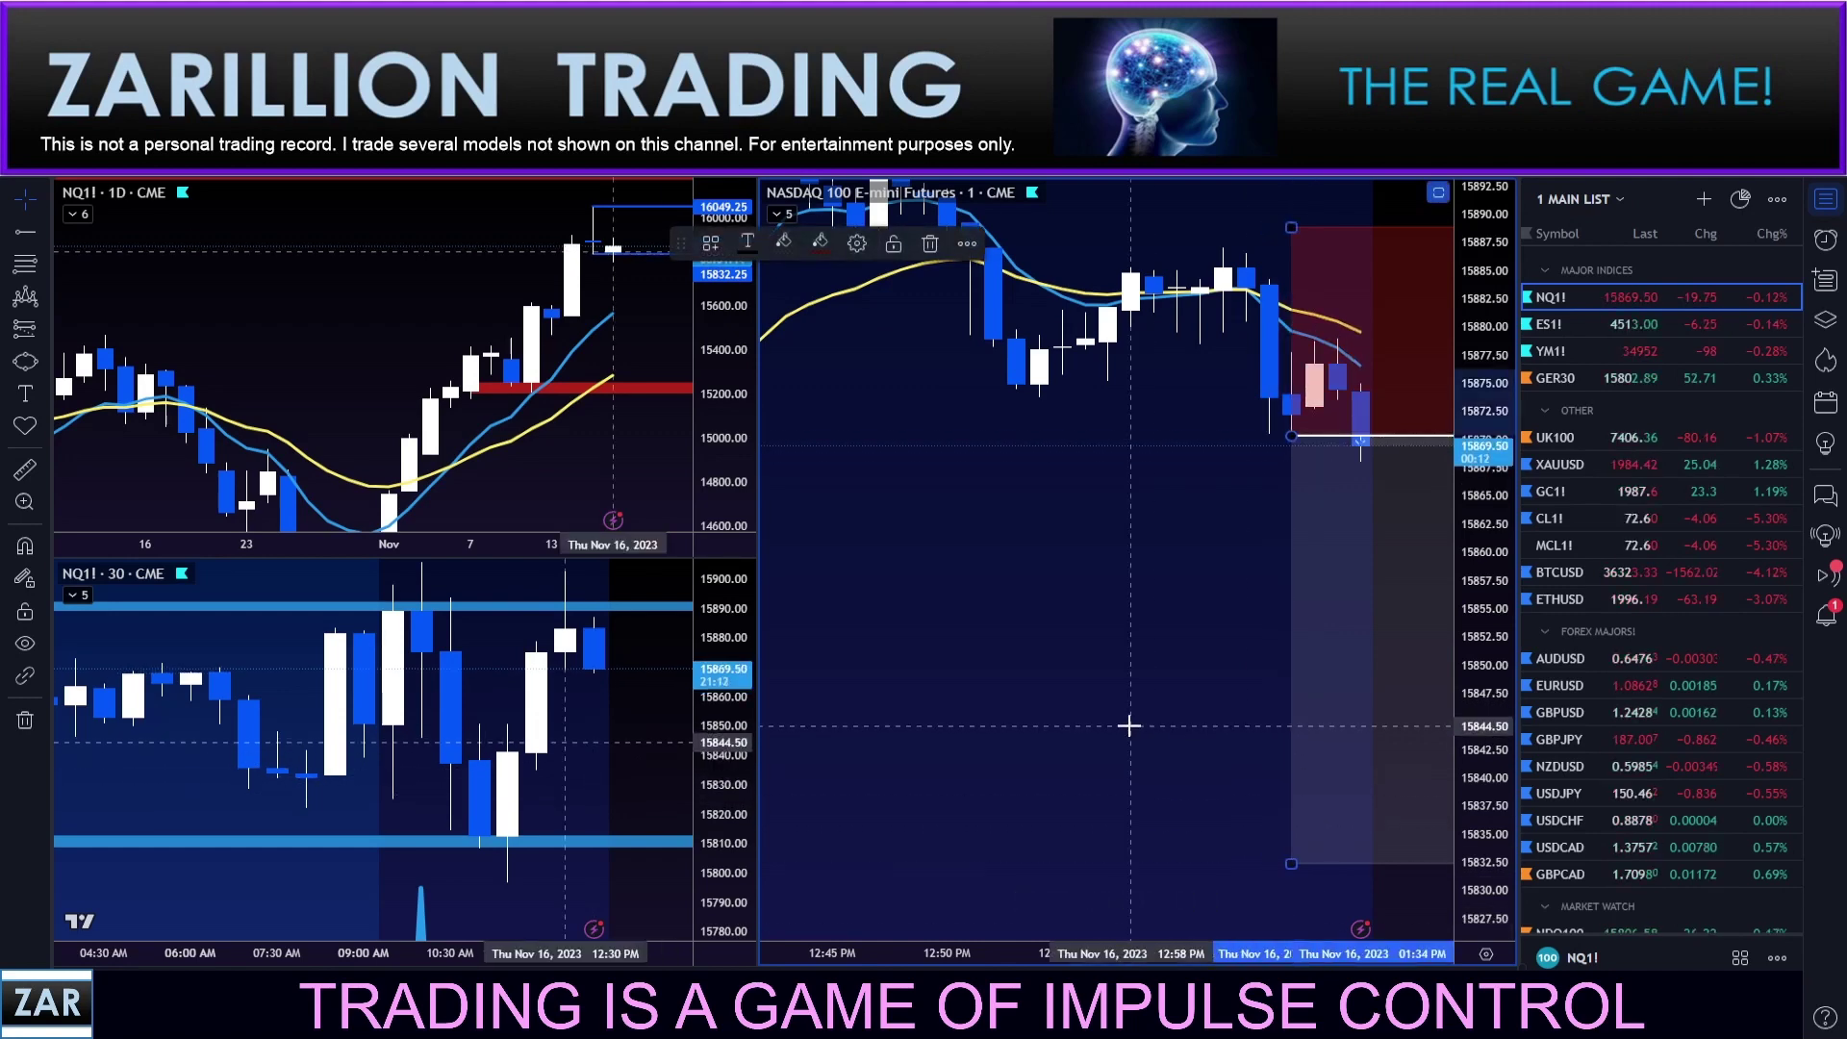
{"action": "left_click_drag", "start_coordinate": [1144, 724], "coordinate": [1010, 747]}
{"action": "left_click_drag", "start_coordinate": [1124, 702], "coordinate": [1137, 696]}
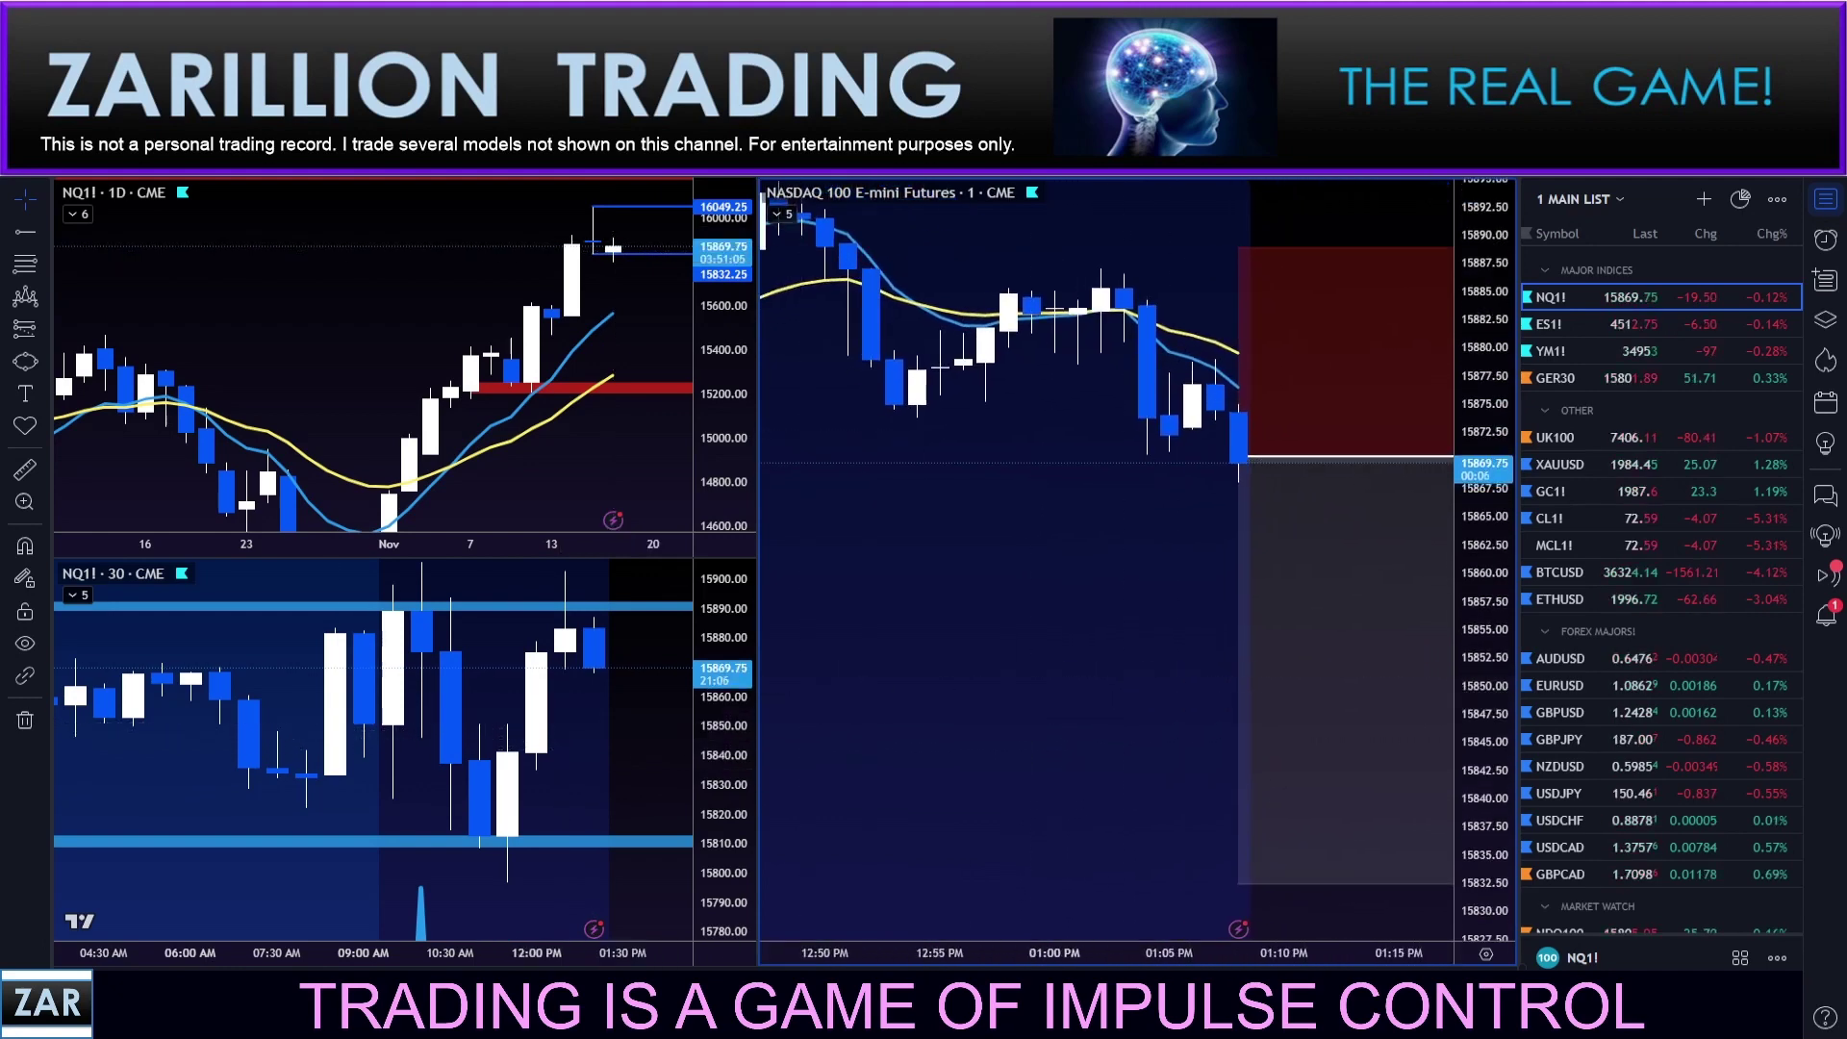
{"action": "left_click_drag", "start_coordinate": [895, 640], "coordinate": [899, 635]}
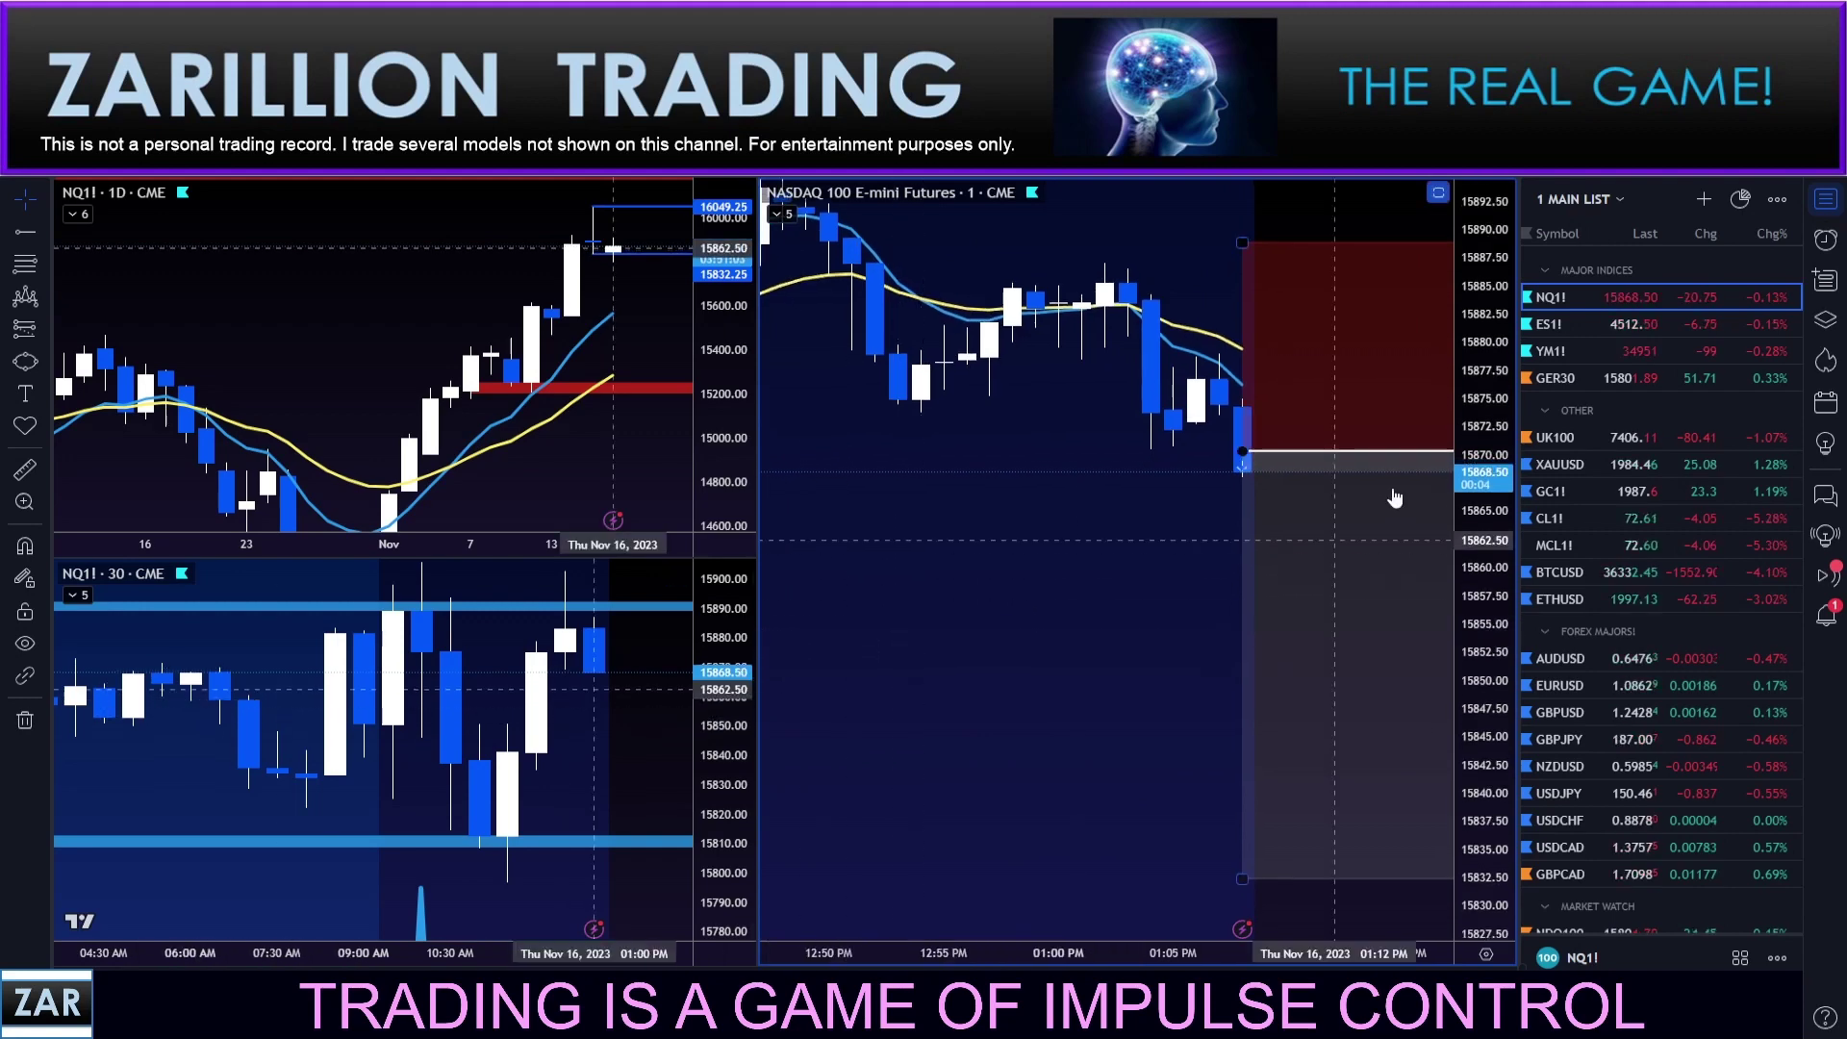
{"action": "left_click_drag", "start_coordinate": [1477, 464], "coordinate": [1477, 630]}
{"action": "left_click_drag", "start_coordinate": [943, 637], "coordinate": [1162, 629]}
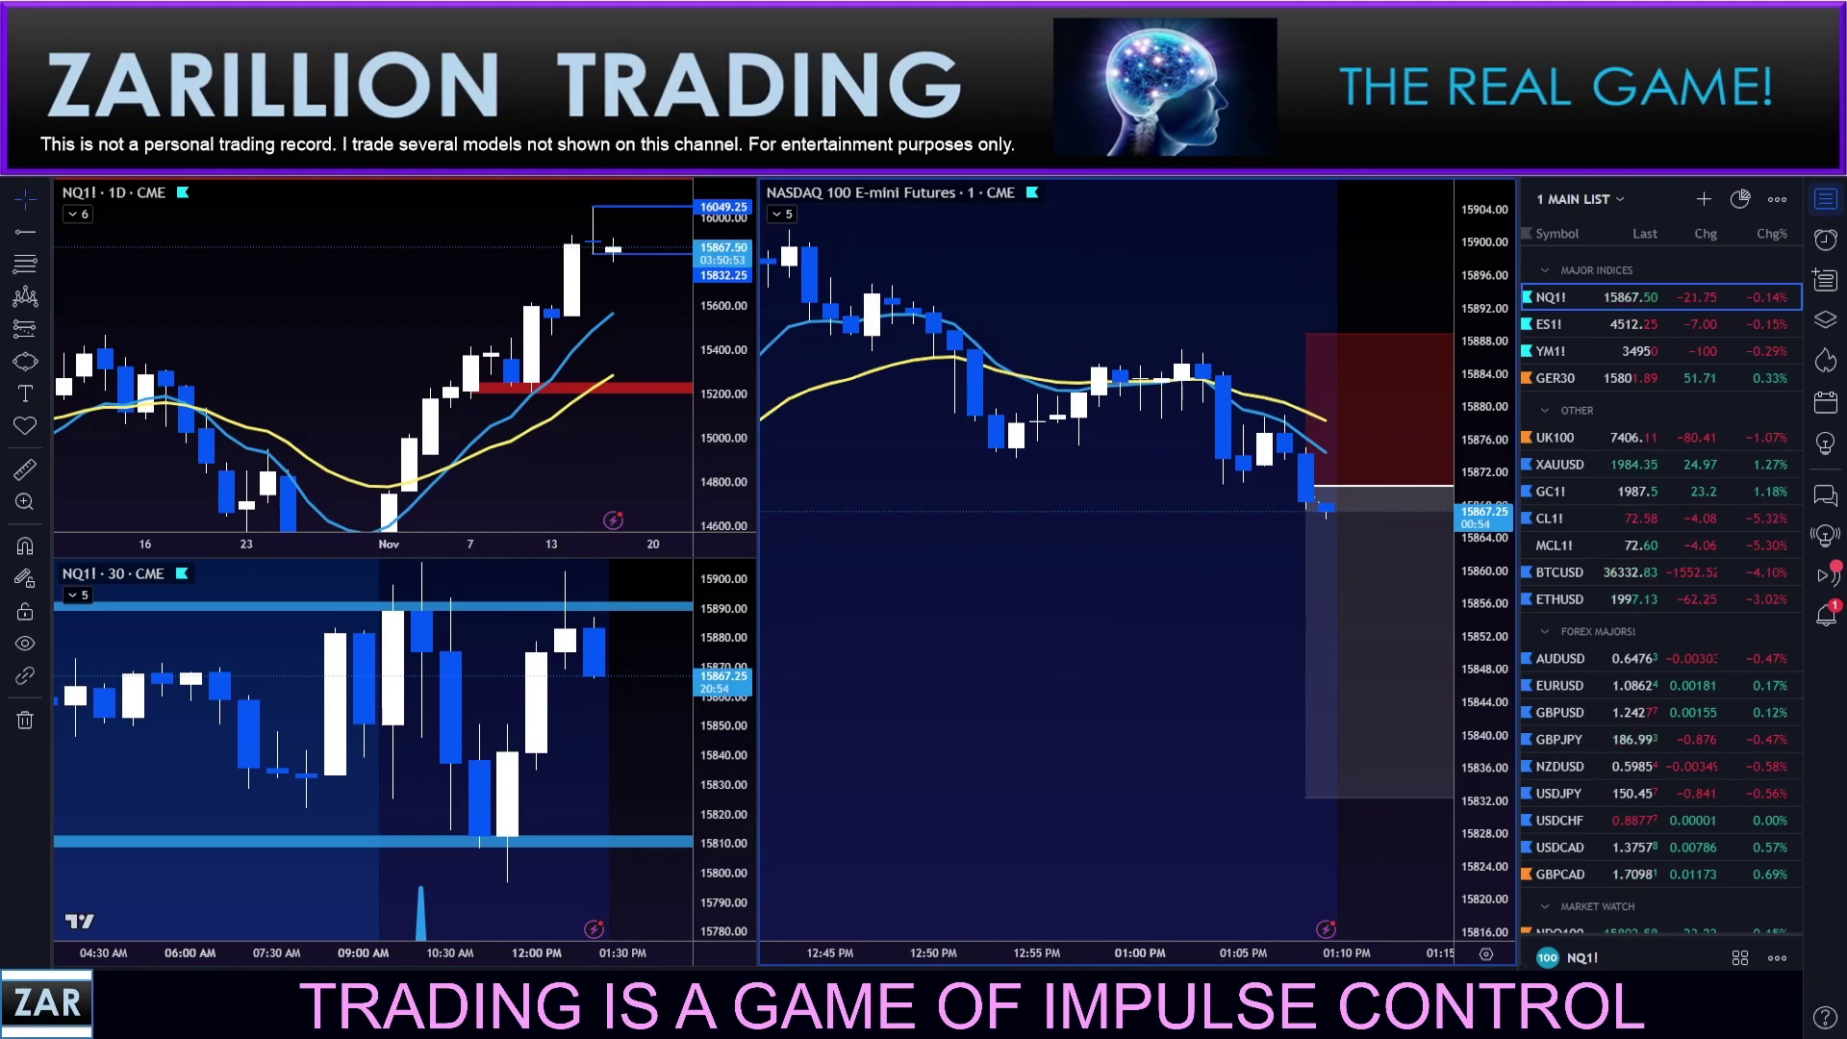
Step: Draw horizontal rays at the 1.0R, 2.0R and 1.5R levels below the entry
{"action": "left_click", "coordinate": [1191, 630]}
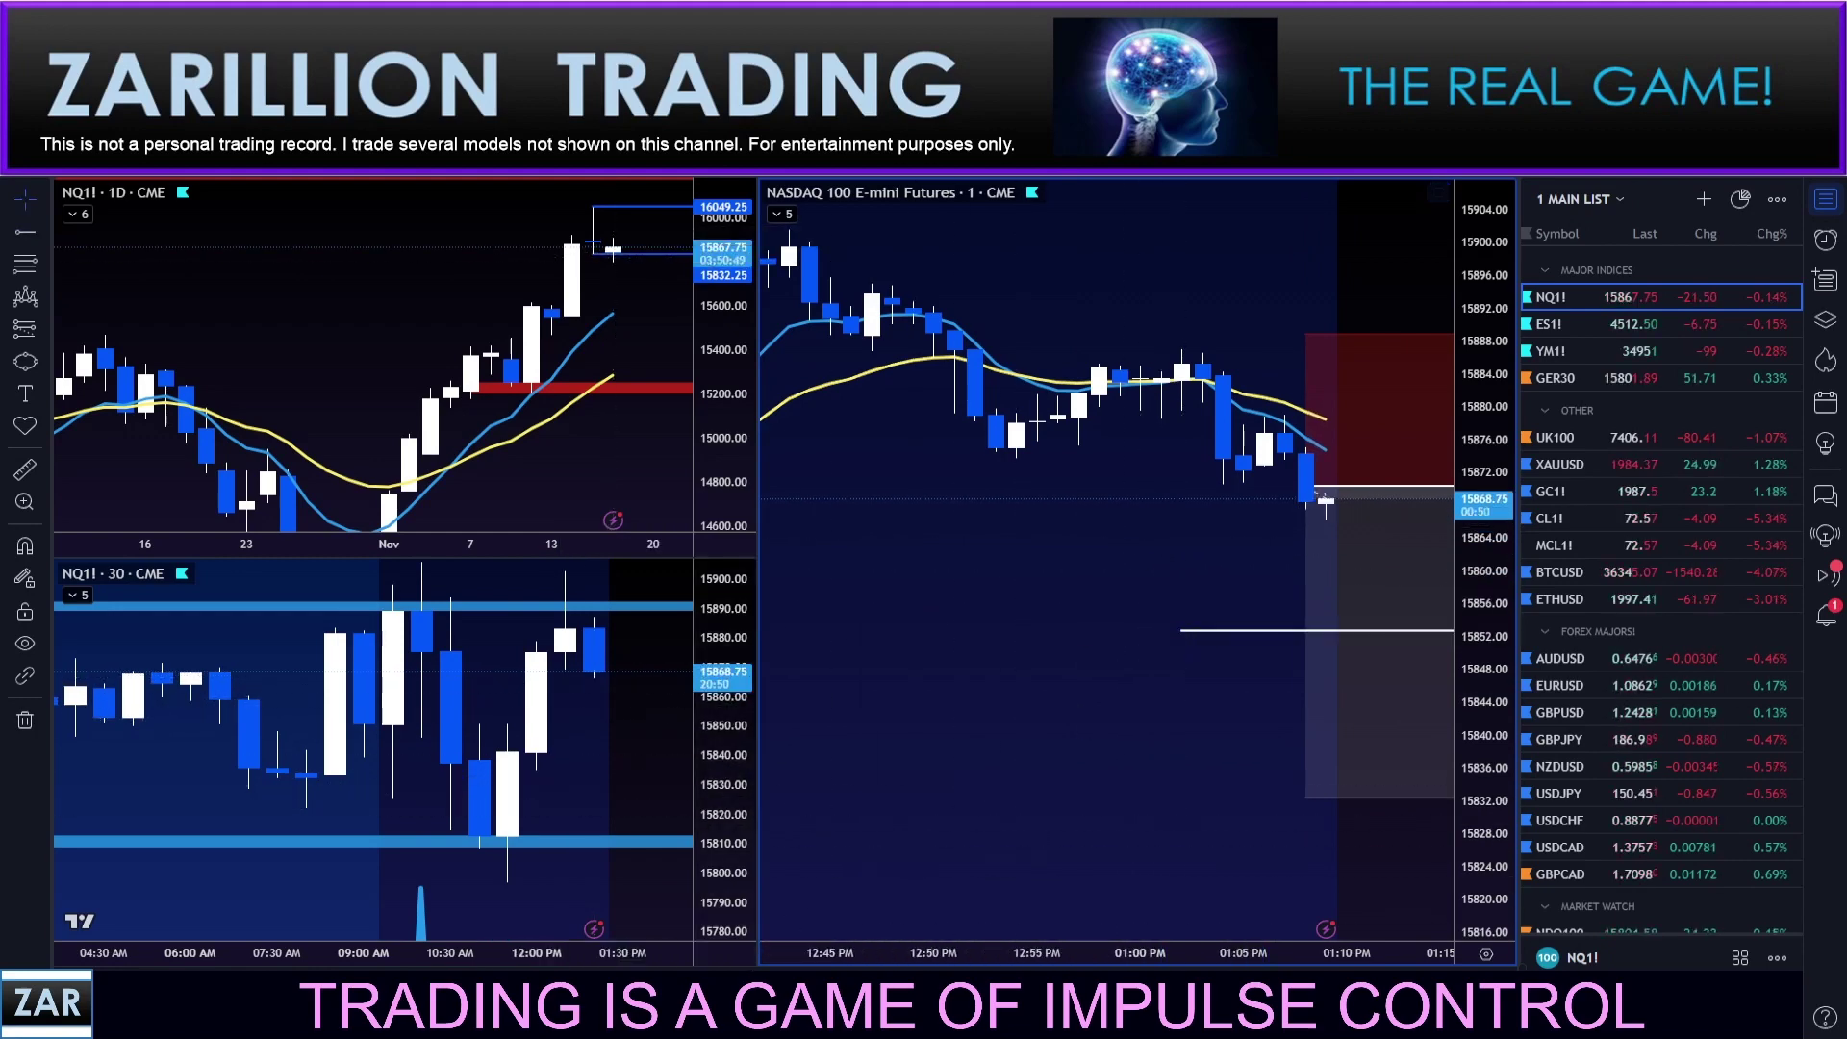
{"action": "left_click", "coordinate": [1180, 798]}
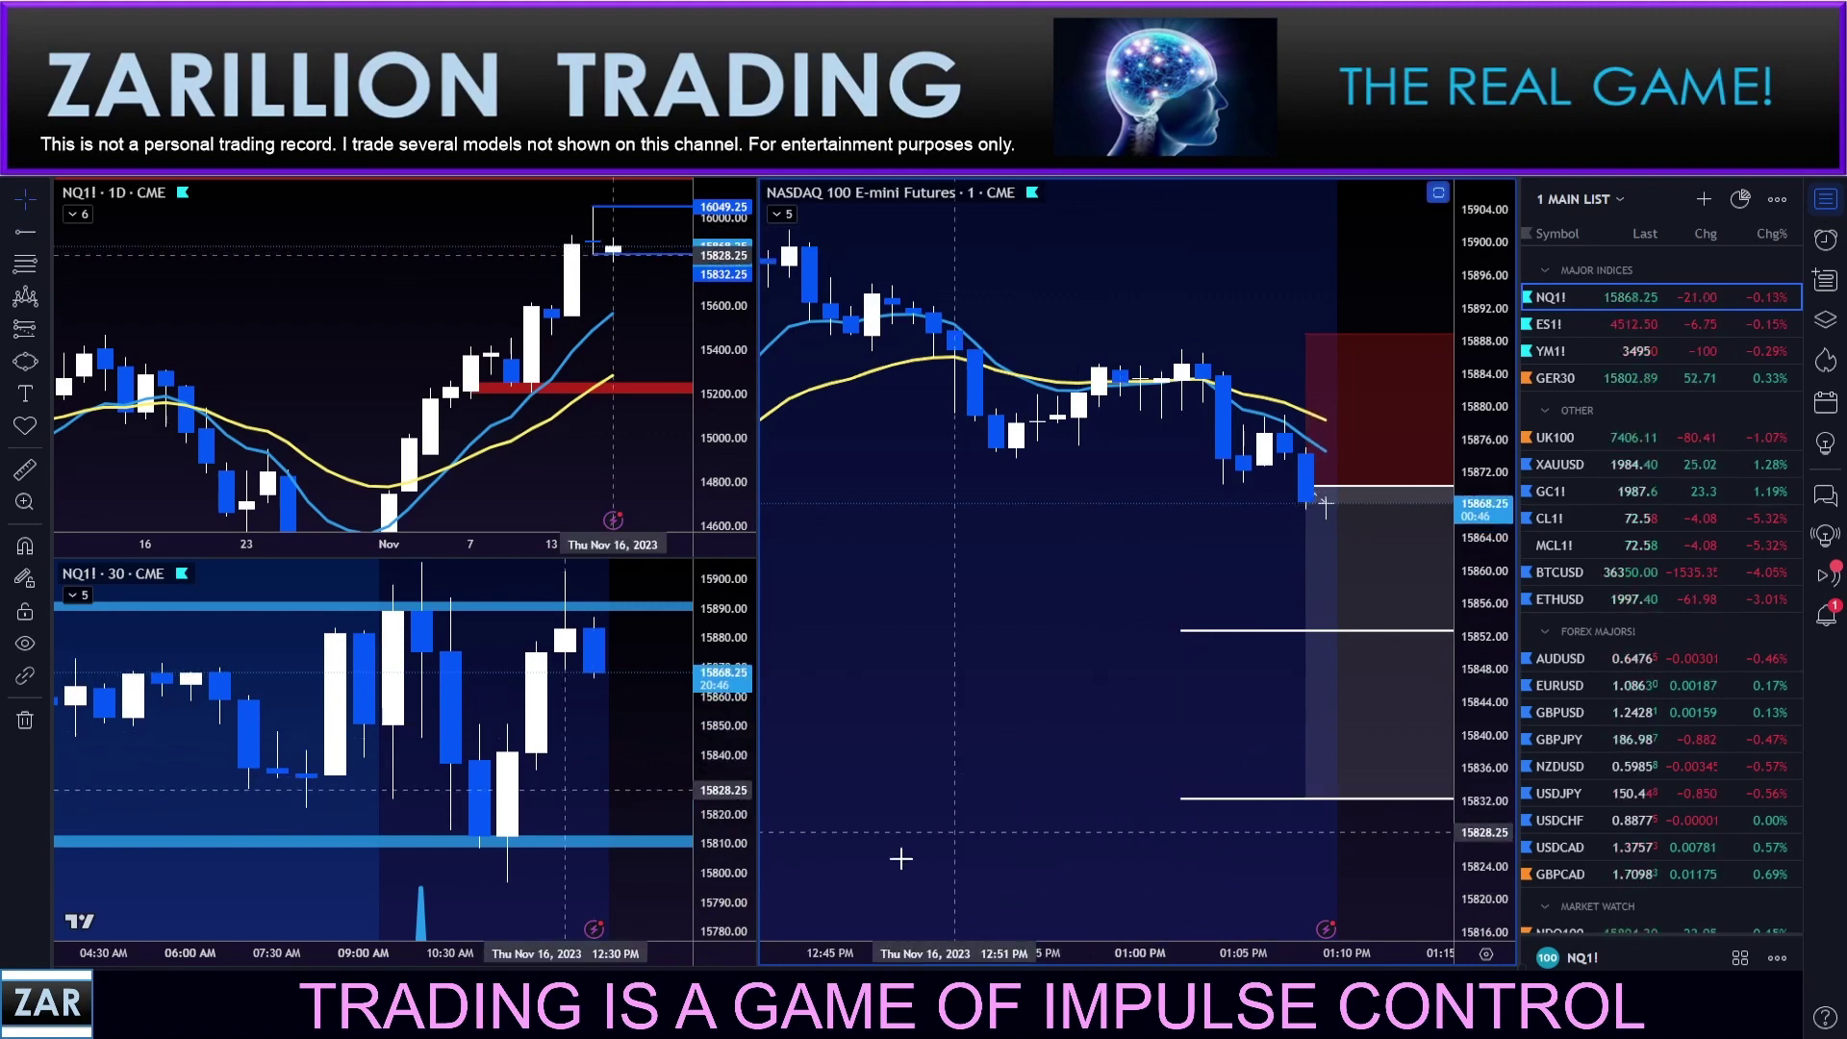
{"action": "left_click", "coordinate": [1175, 718]}
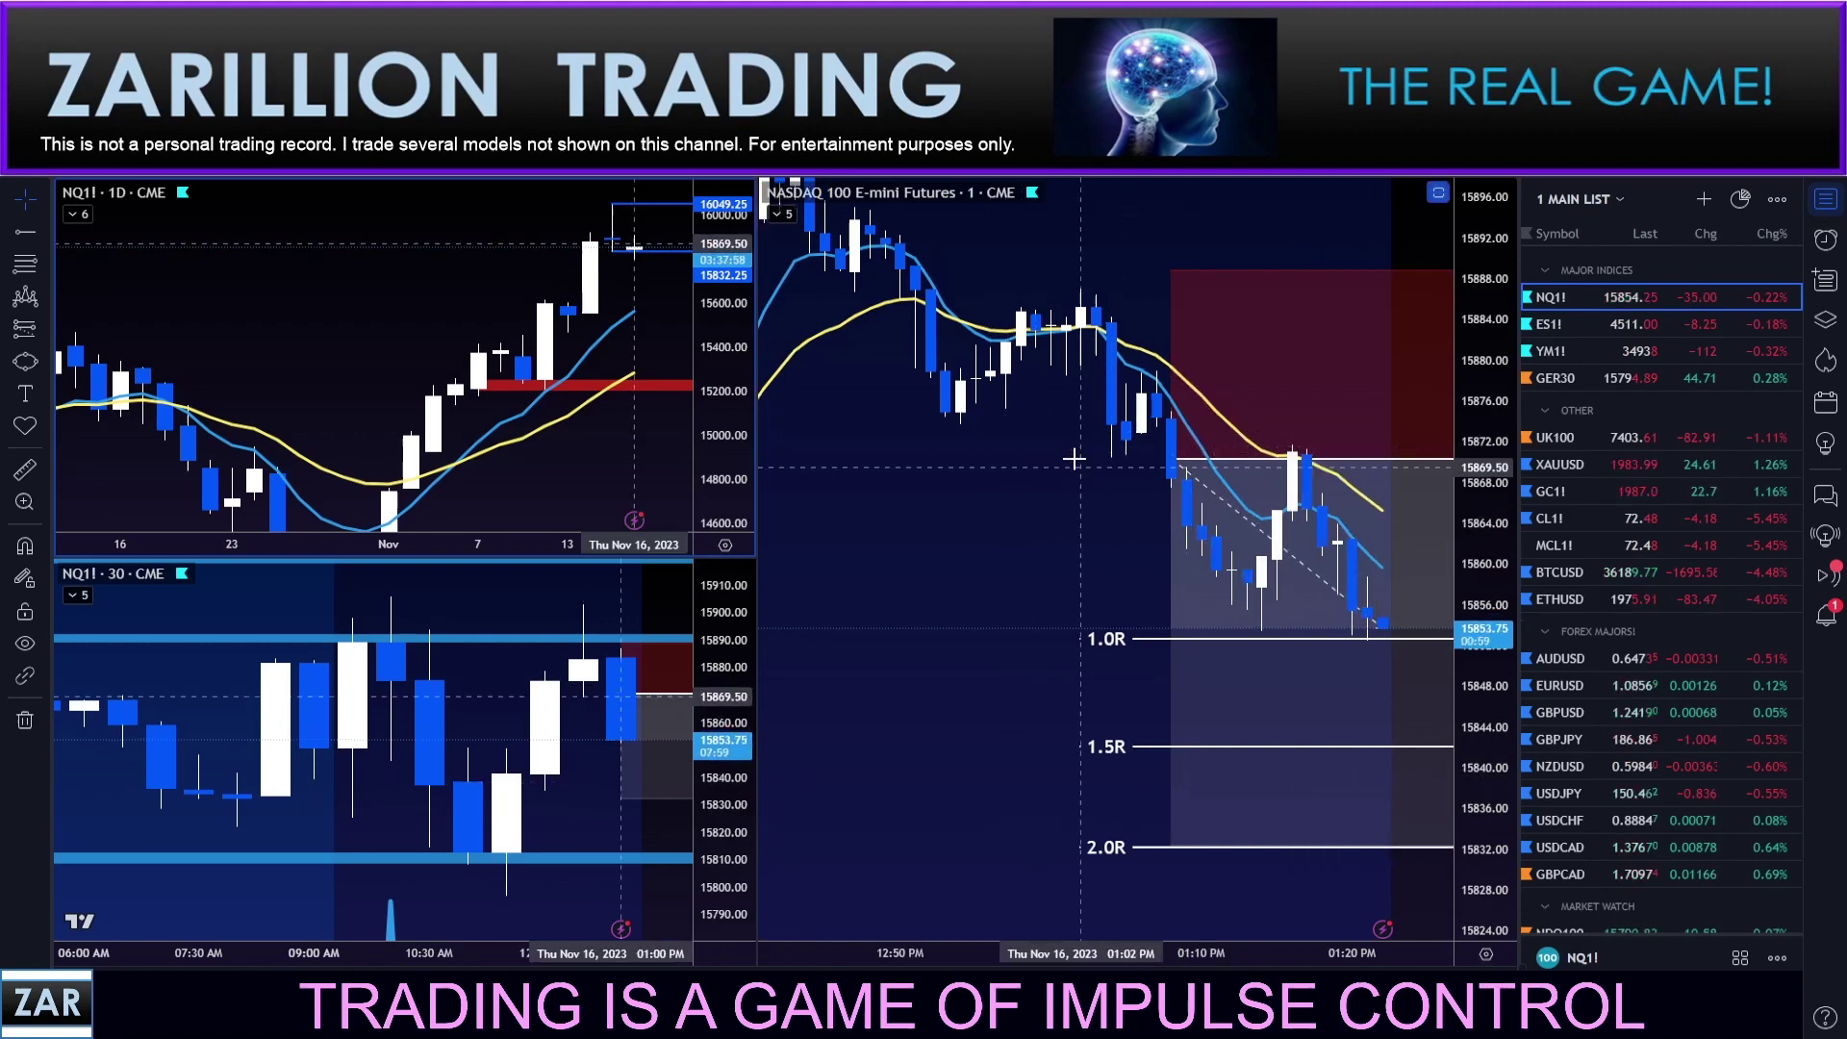
Step: Move the short's stop to 15888.75 for 18.50 points risk and 2.05 risk/reward
{"action": "left_click_drag", "start_coordinate": [1162, 272], "coordinate": [1171, 471]}
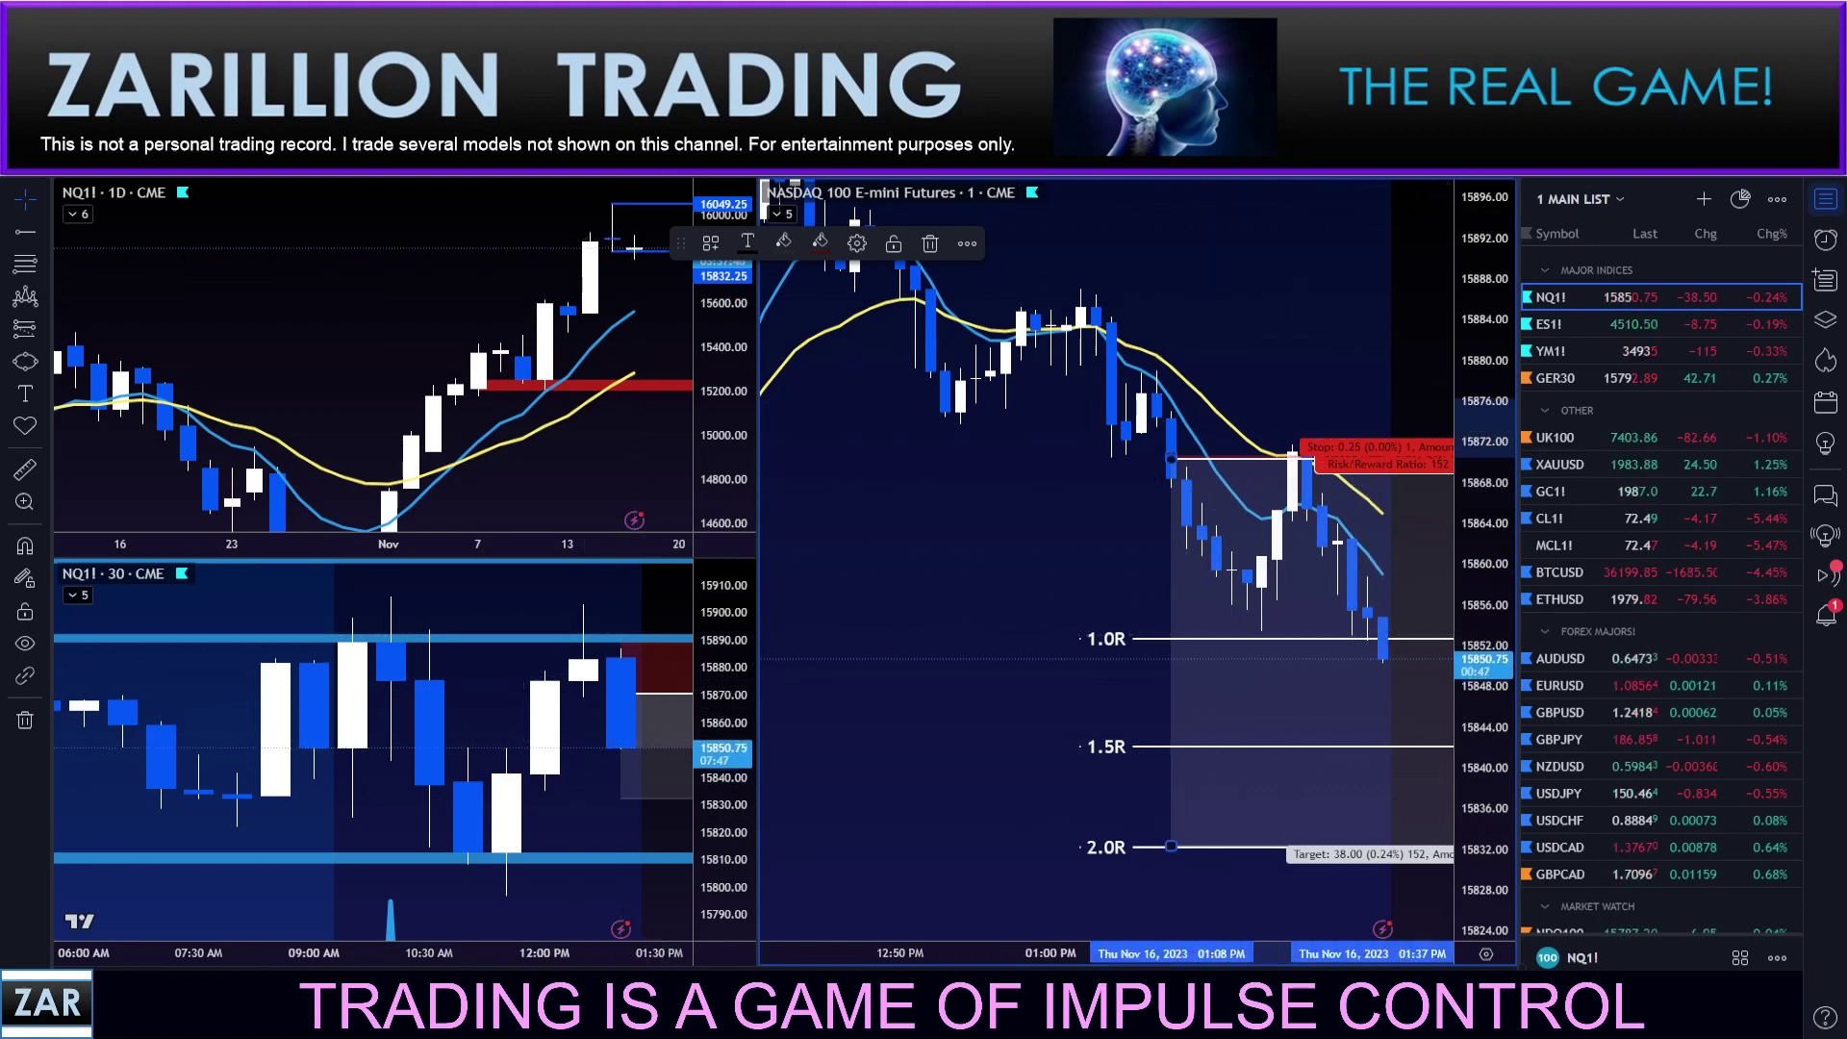
{"action": "left_click_drag", "start_coordinate": [1170, 457], "coordinate": [1171, 270]}
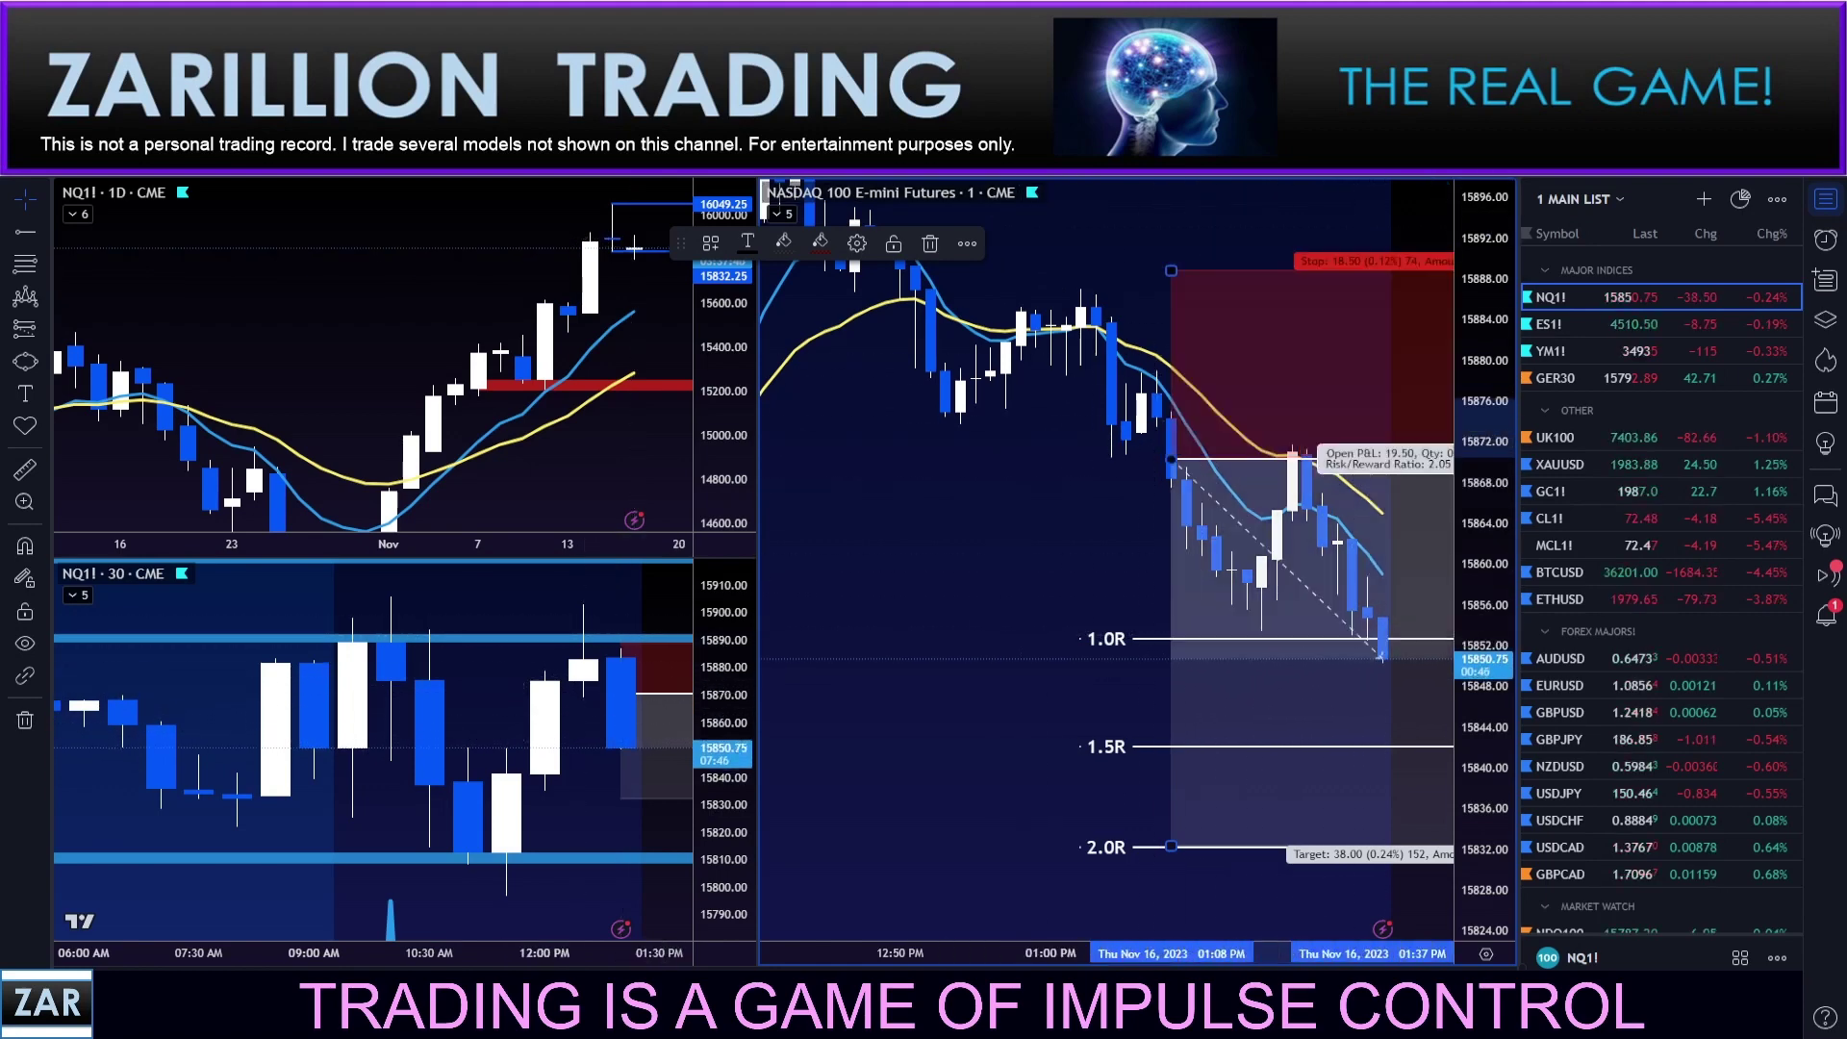
{"action": "left_click", "coordinate": [1113, 248]}
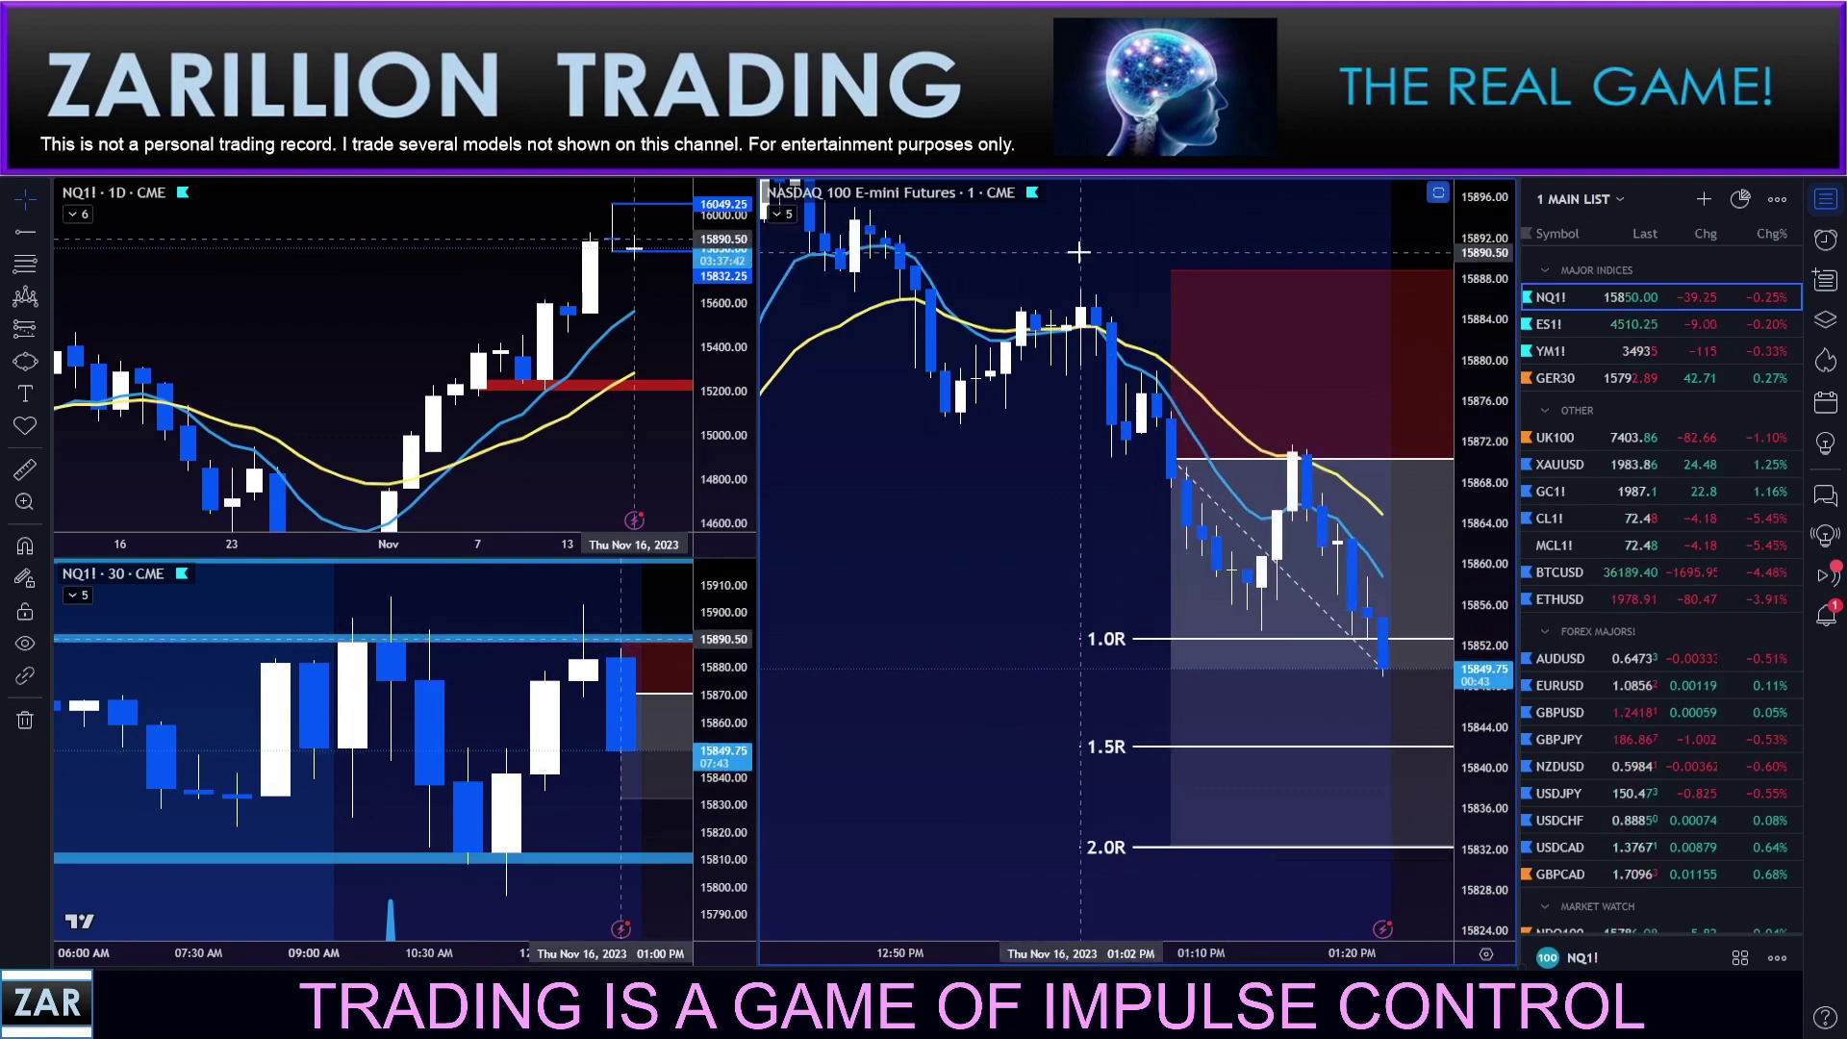
{"action": "left_click_drag", "start_coordinate": [1091, 252], "coordinate": [1075, 243]}
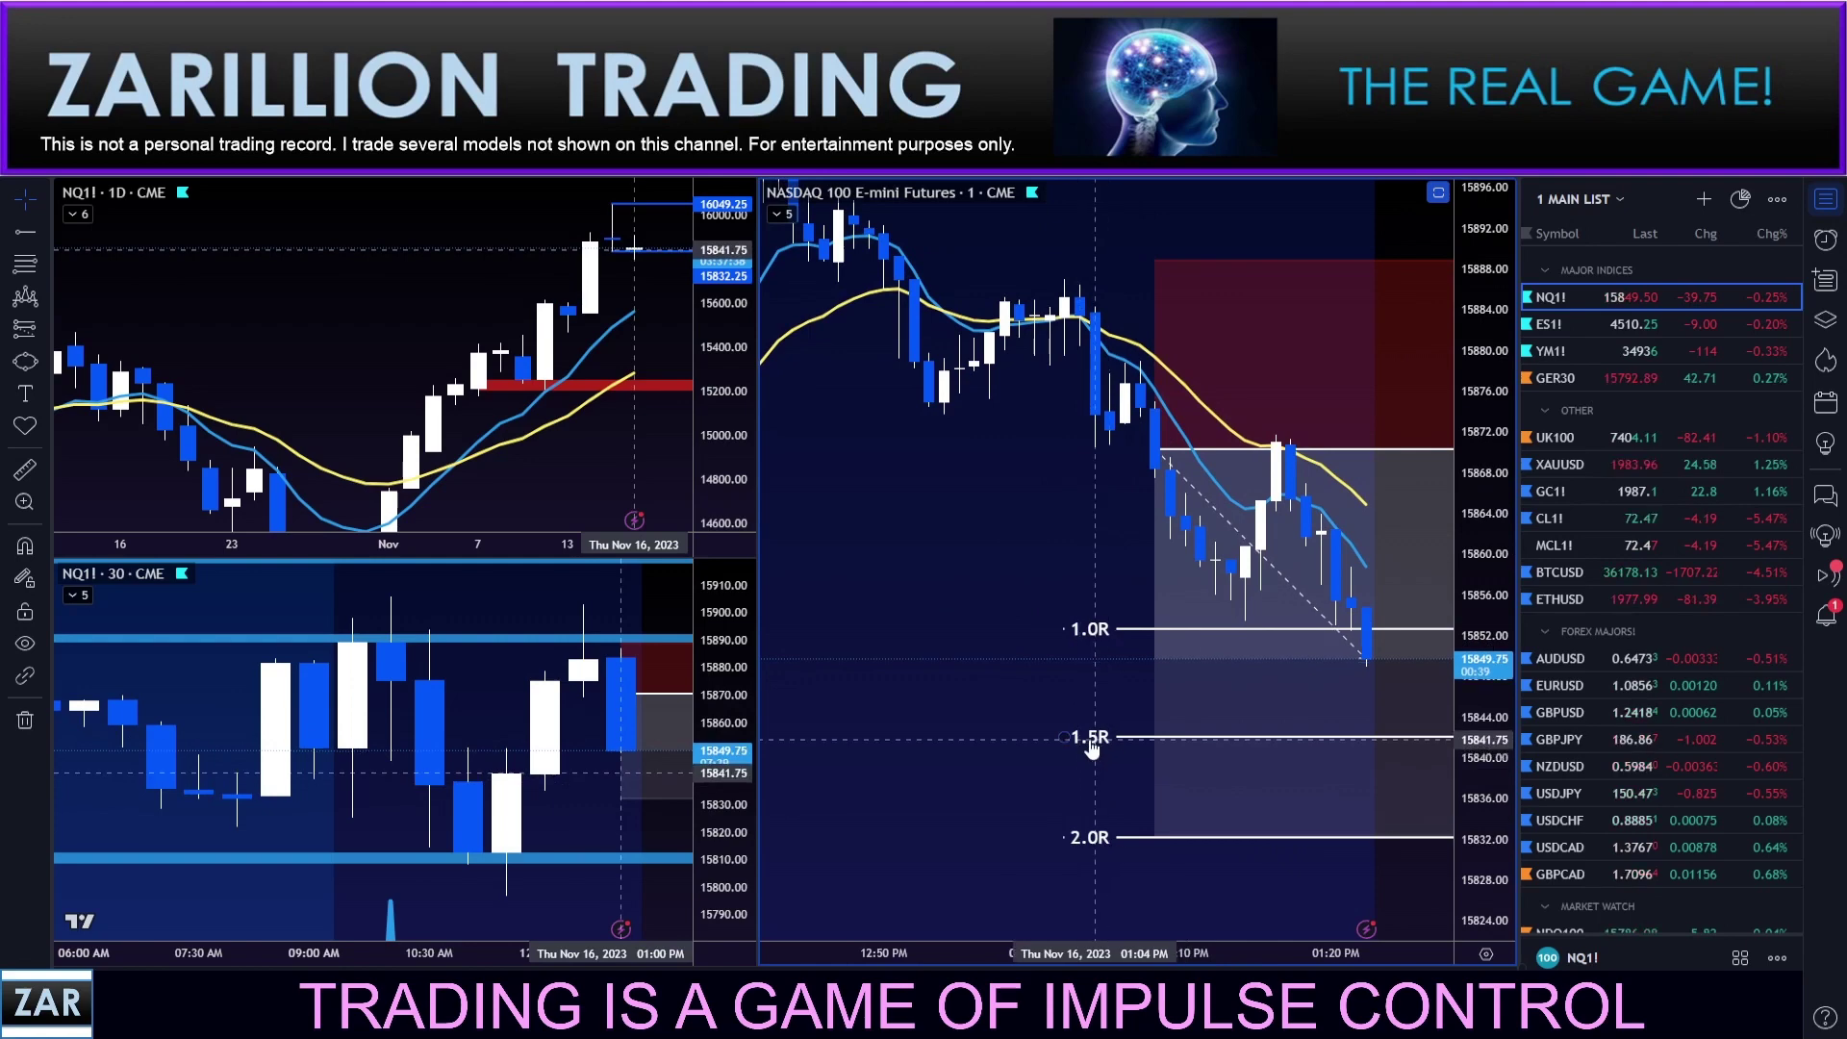
{"action": "scroll", "coordinate": [1024, 741], "scroll_direction": "up", "scroll_amount": 3}
{"action": "left_click_drag", "start_coordinate": [1004, 685], "coordinate": [1006, 669]}
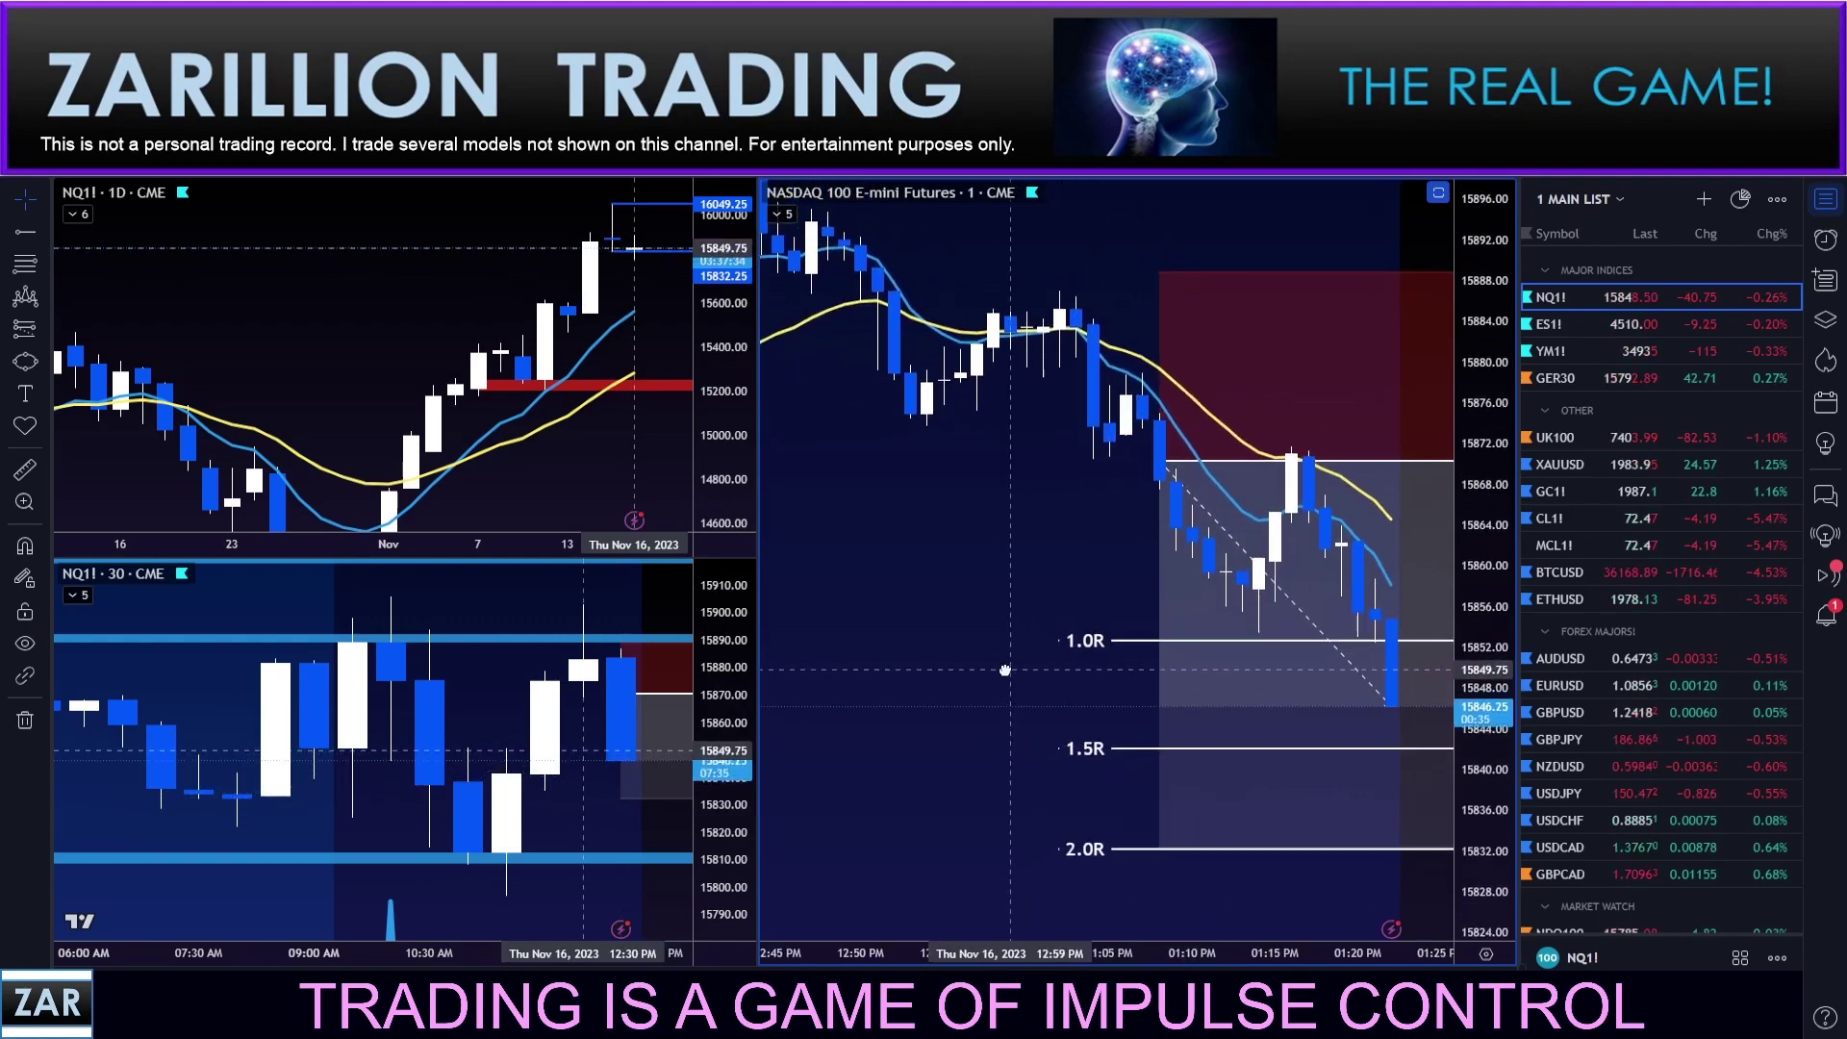
{"action": "left_click_drag", "start_coordinate": [980, 594], "coordinate": [982, 580]}
{"action": "left_click_drag", "start_coordinate": [983, 652], "coordinate": [990, 642]}
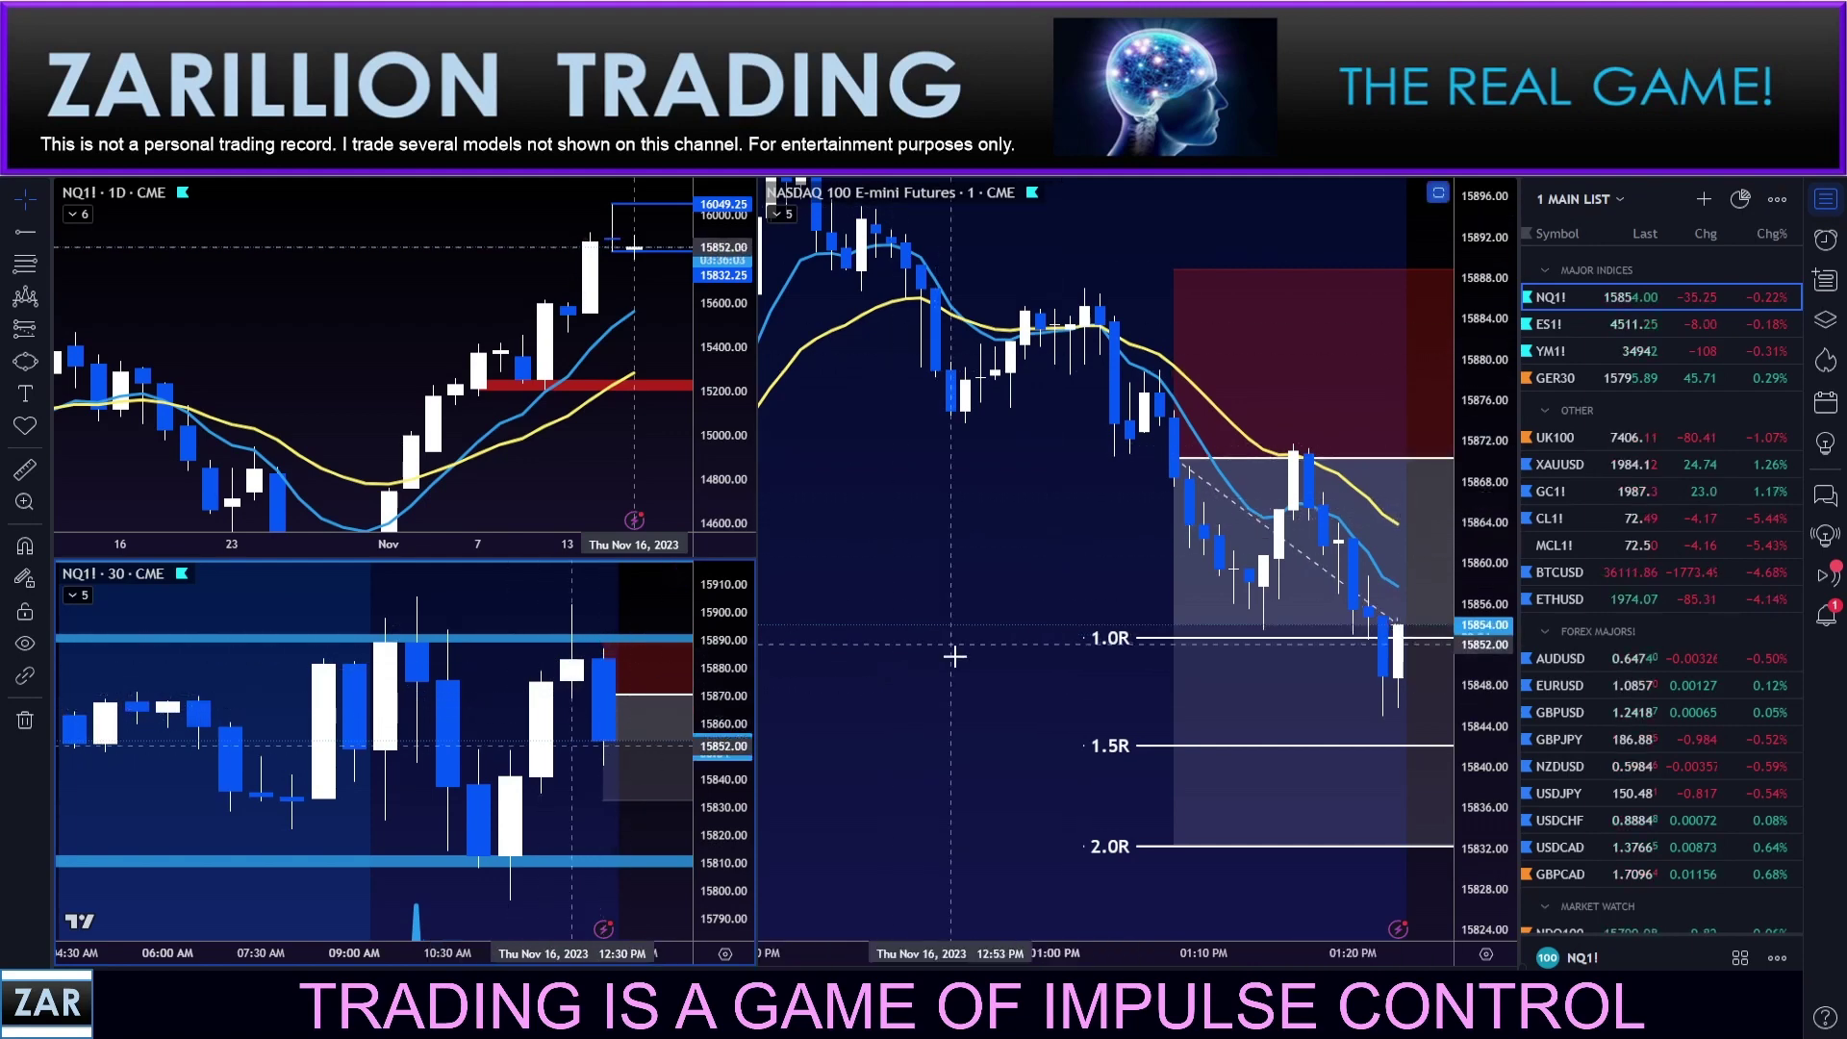
{"action": "scroll", "coordinate": [953, 649], "scroll_direction": "down", "scroll_amount": 3}
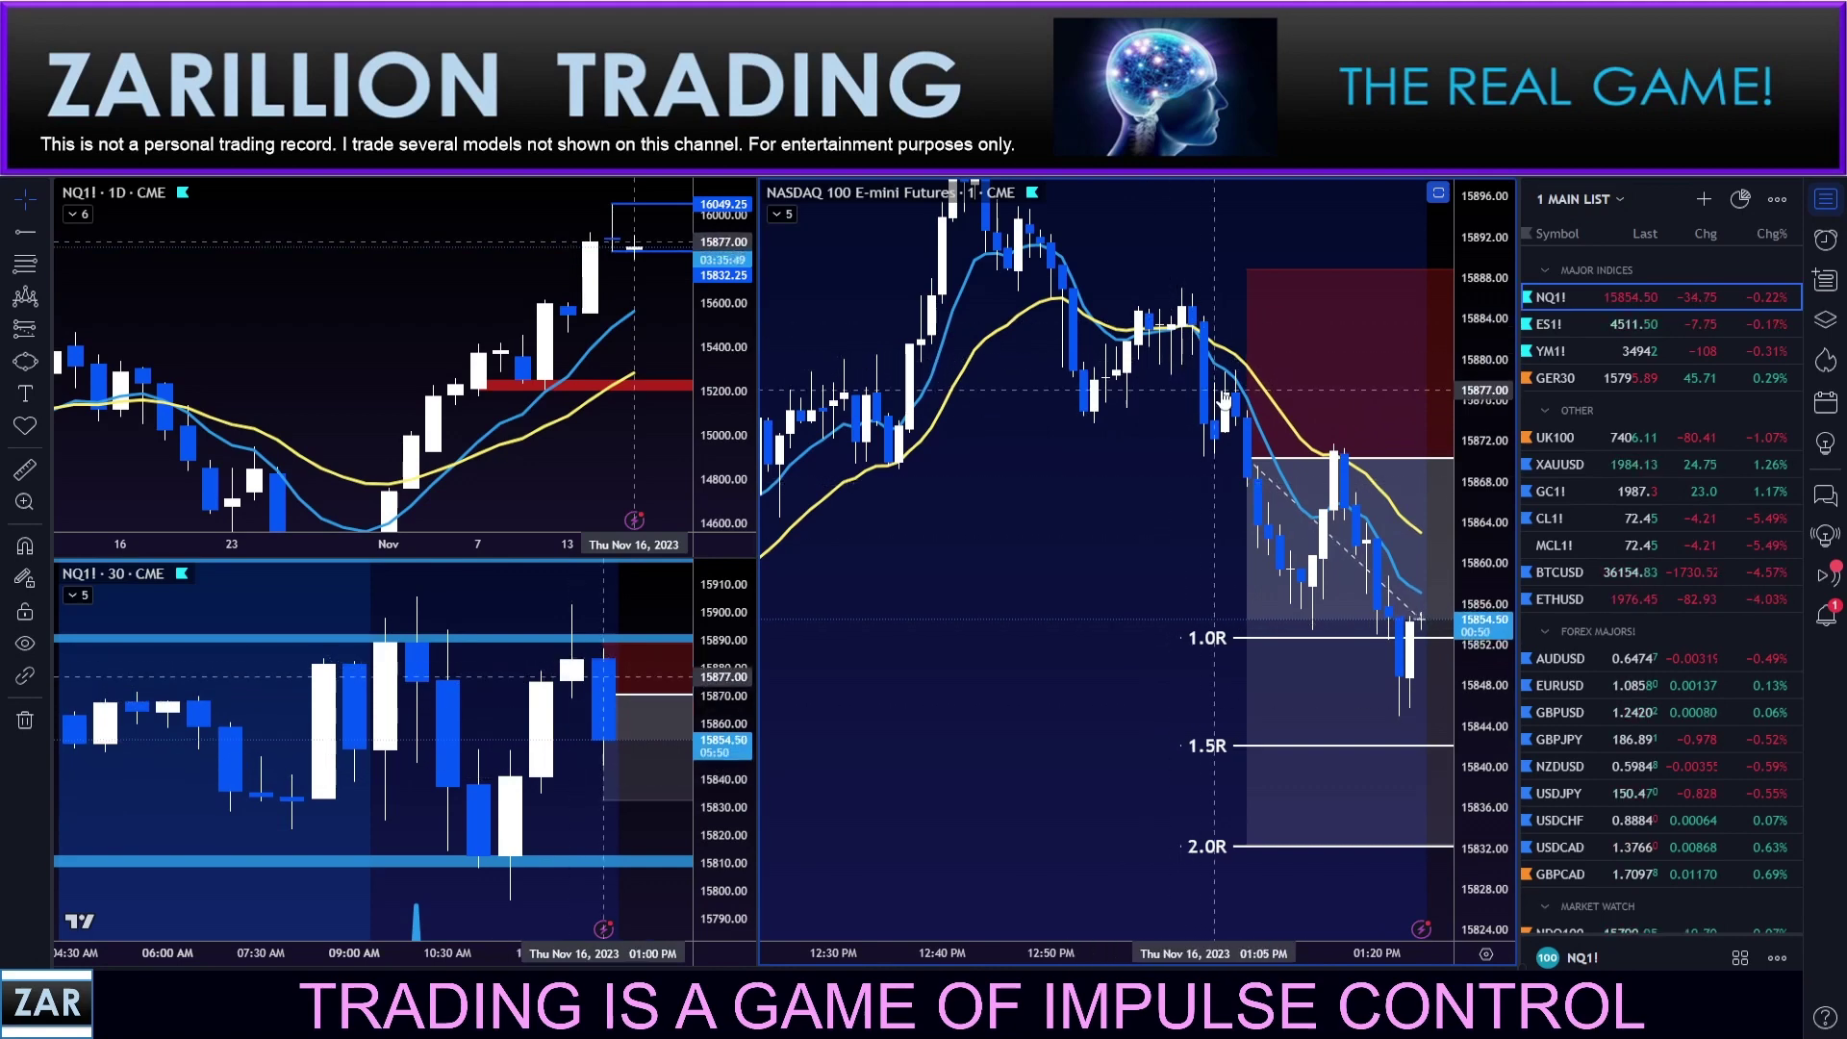
{"action": "left_click_drag", "start_coordinate": [1109, 557], "coordinate": [1095, 593]}
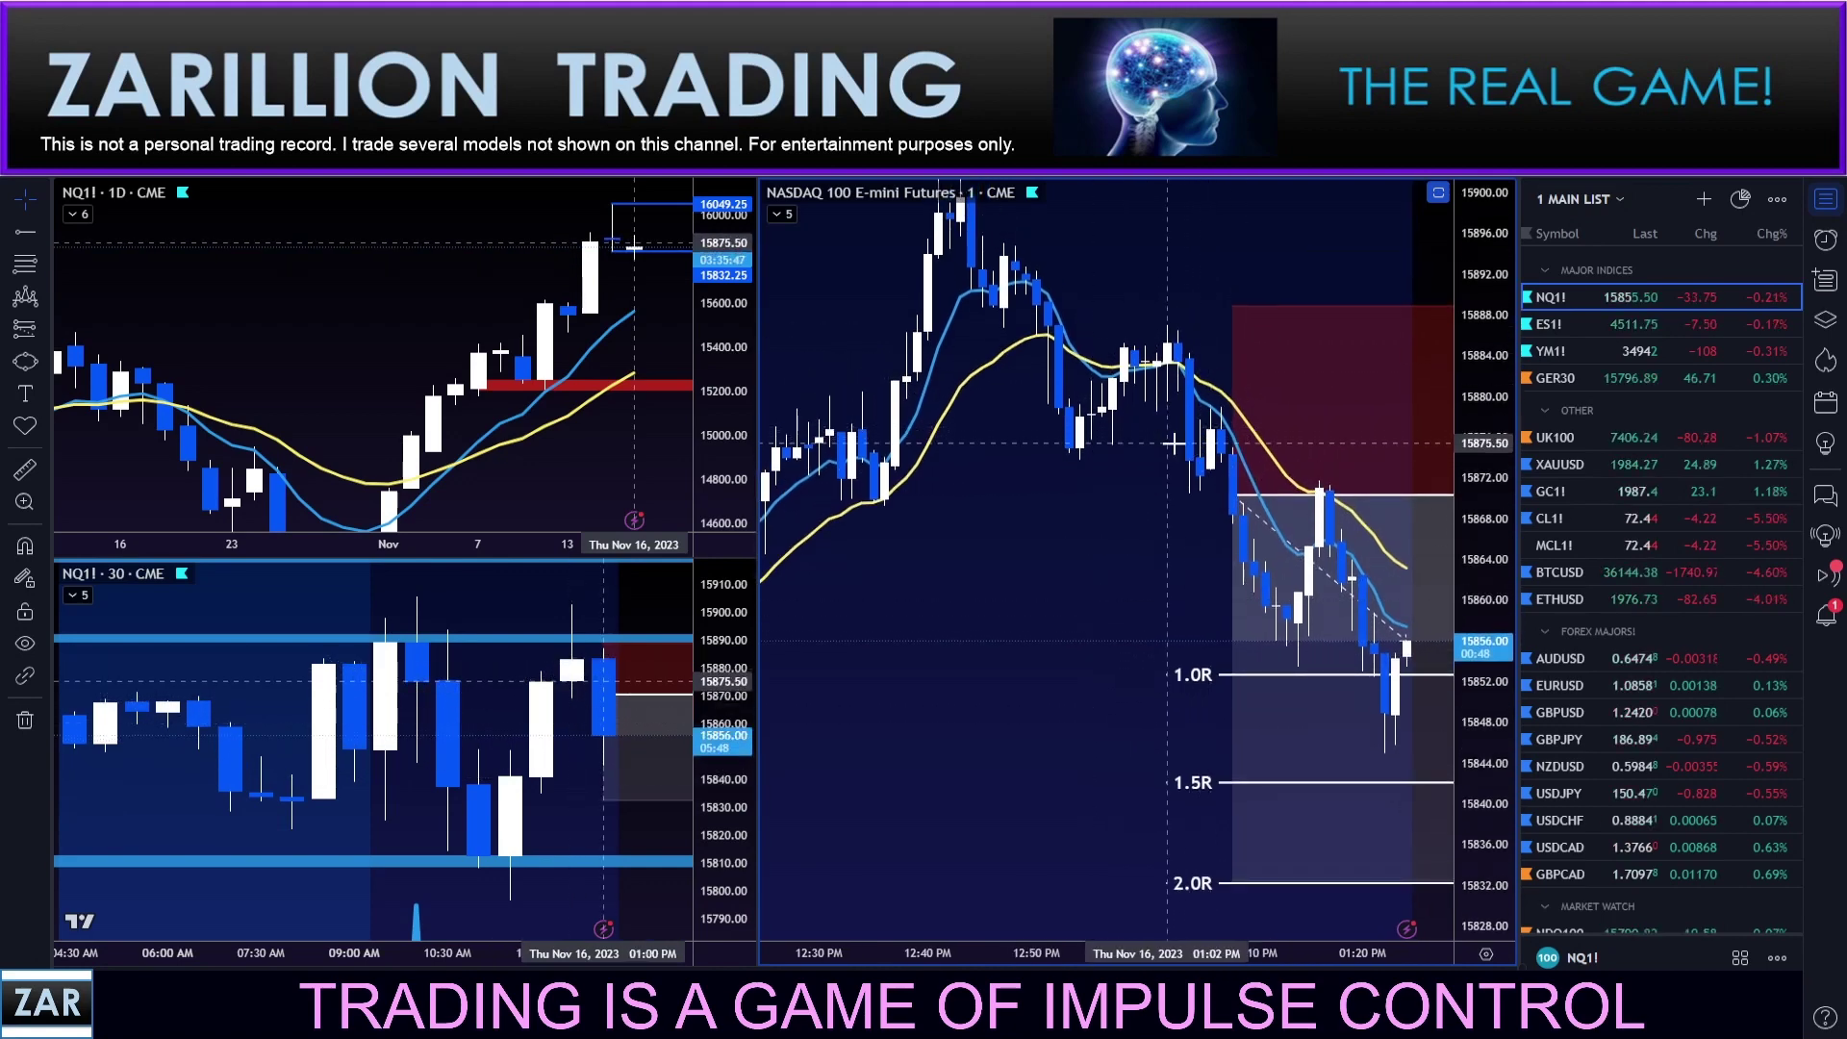
{"action": "left_click_drag", "start_coordinate": [1189, 466], "coordinate": [1086, 418]}
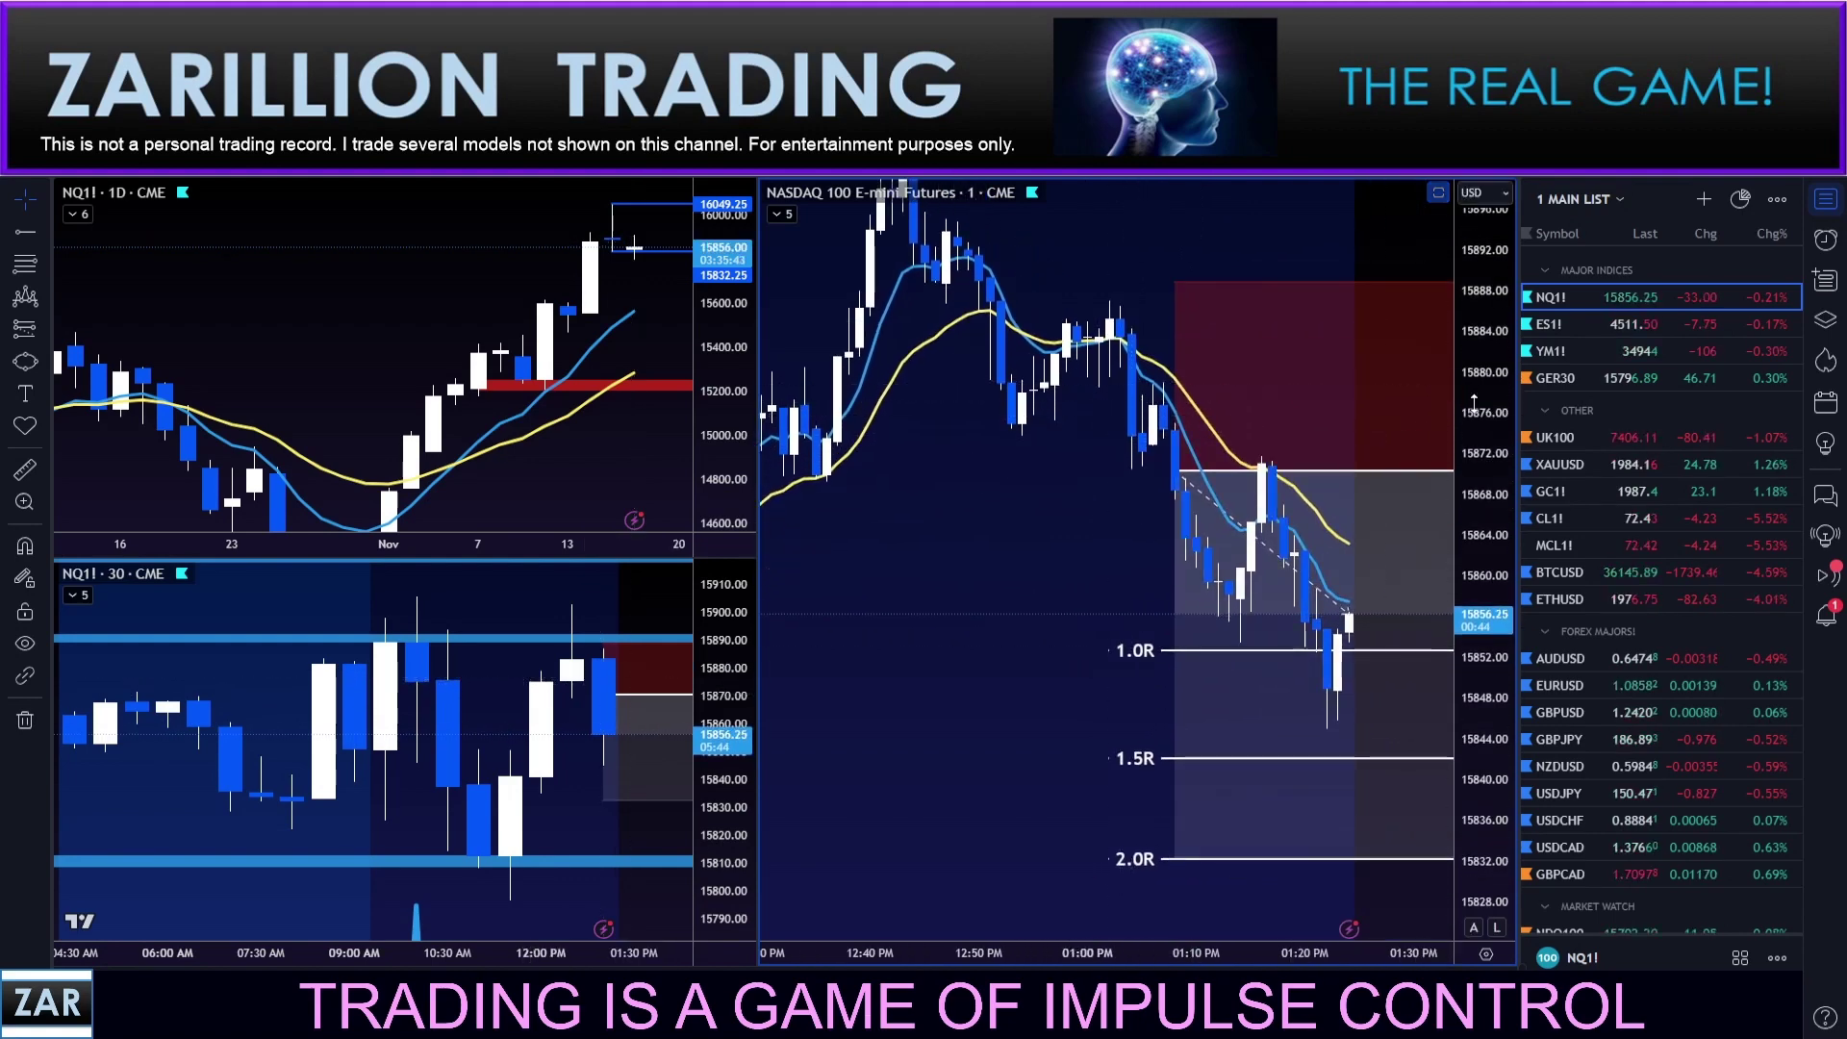
{"action": "scroll", "coordinate": [1015, 586], "scroll_direction": "down", "scroll_amount": 2}
{"action": "left_click_drag", "start_coordinate": [1019, 586], "coordinate": [1052, 612]}
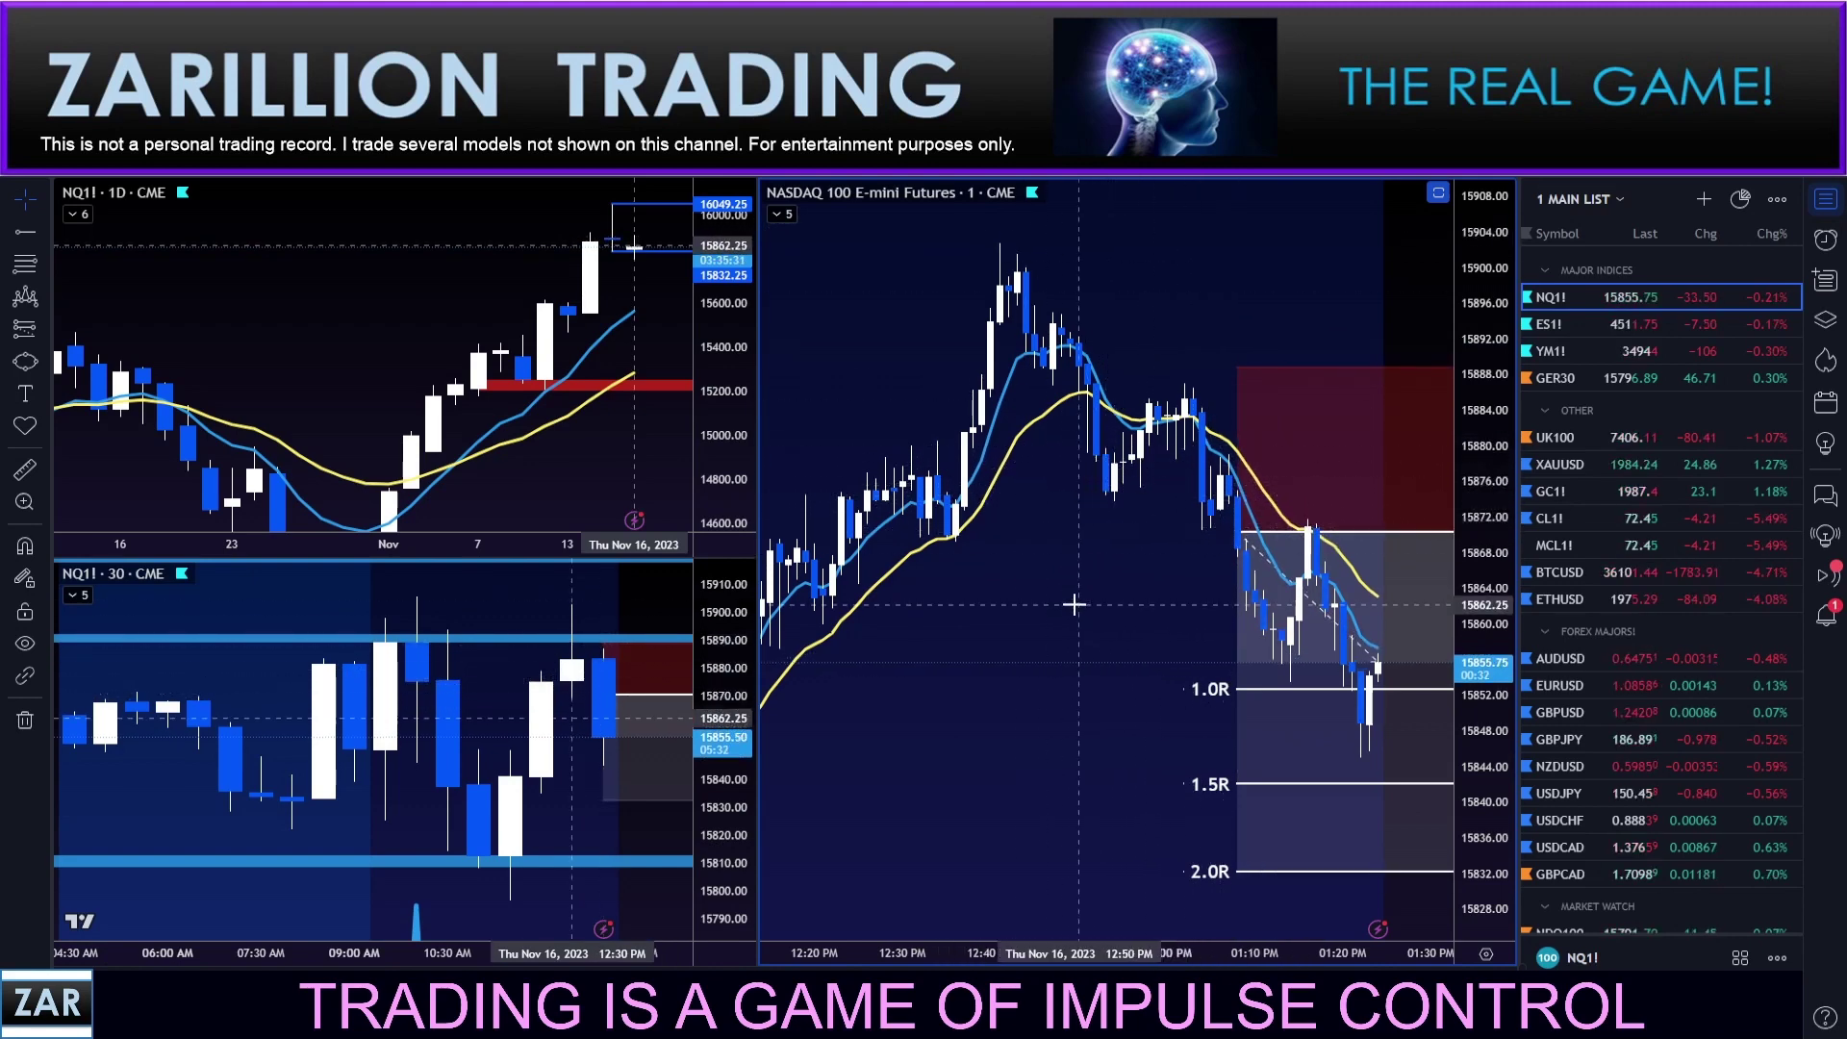
{"action": "scroll", "coordinate": [1075, 604], "scroll_direction": "down", "scroll_amount": 3}
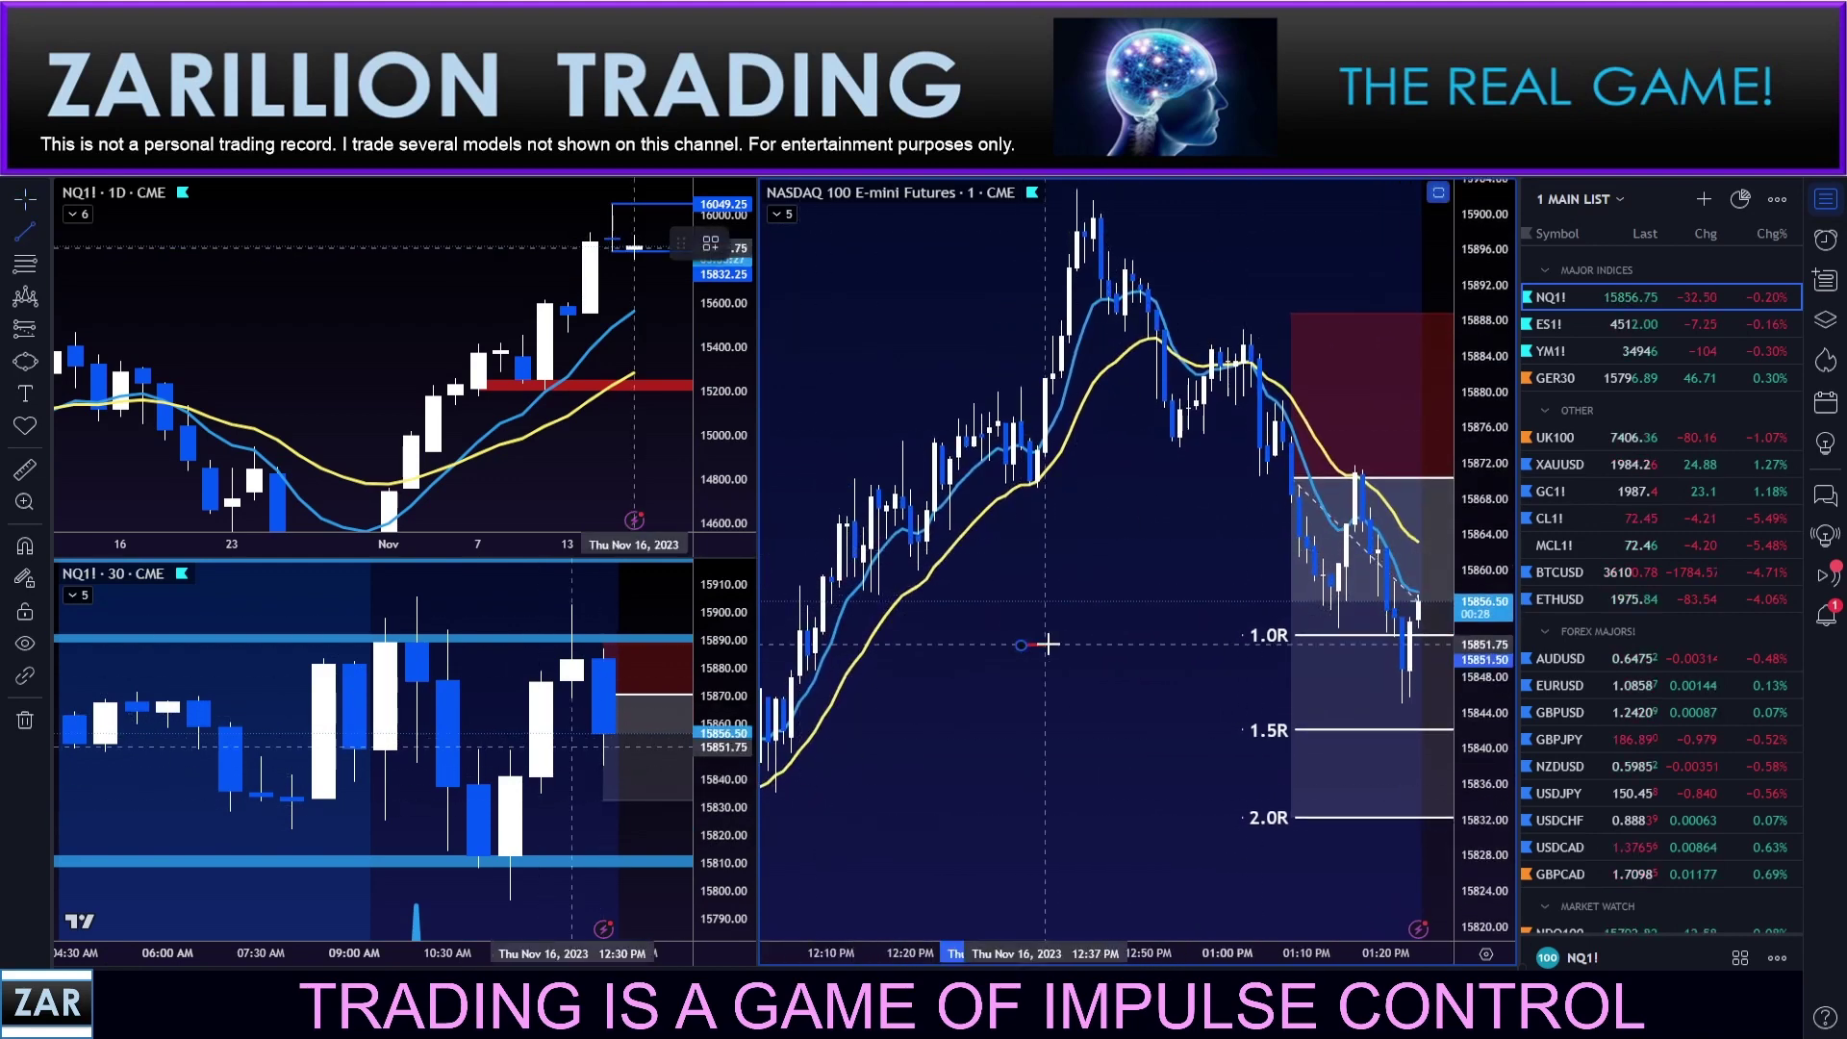
{"action": "scroll", "coordinate": [1043, 661], "scroll_direction": "down", "scroll_amount": 3}
{"action": "key", "text": "alt+t"}
{"action": "left_click", "coordinate": [936, 816]}
{"action": "left_click", "coordinate": [1329, 211]}
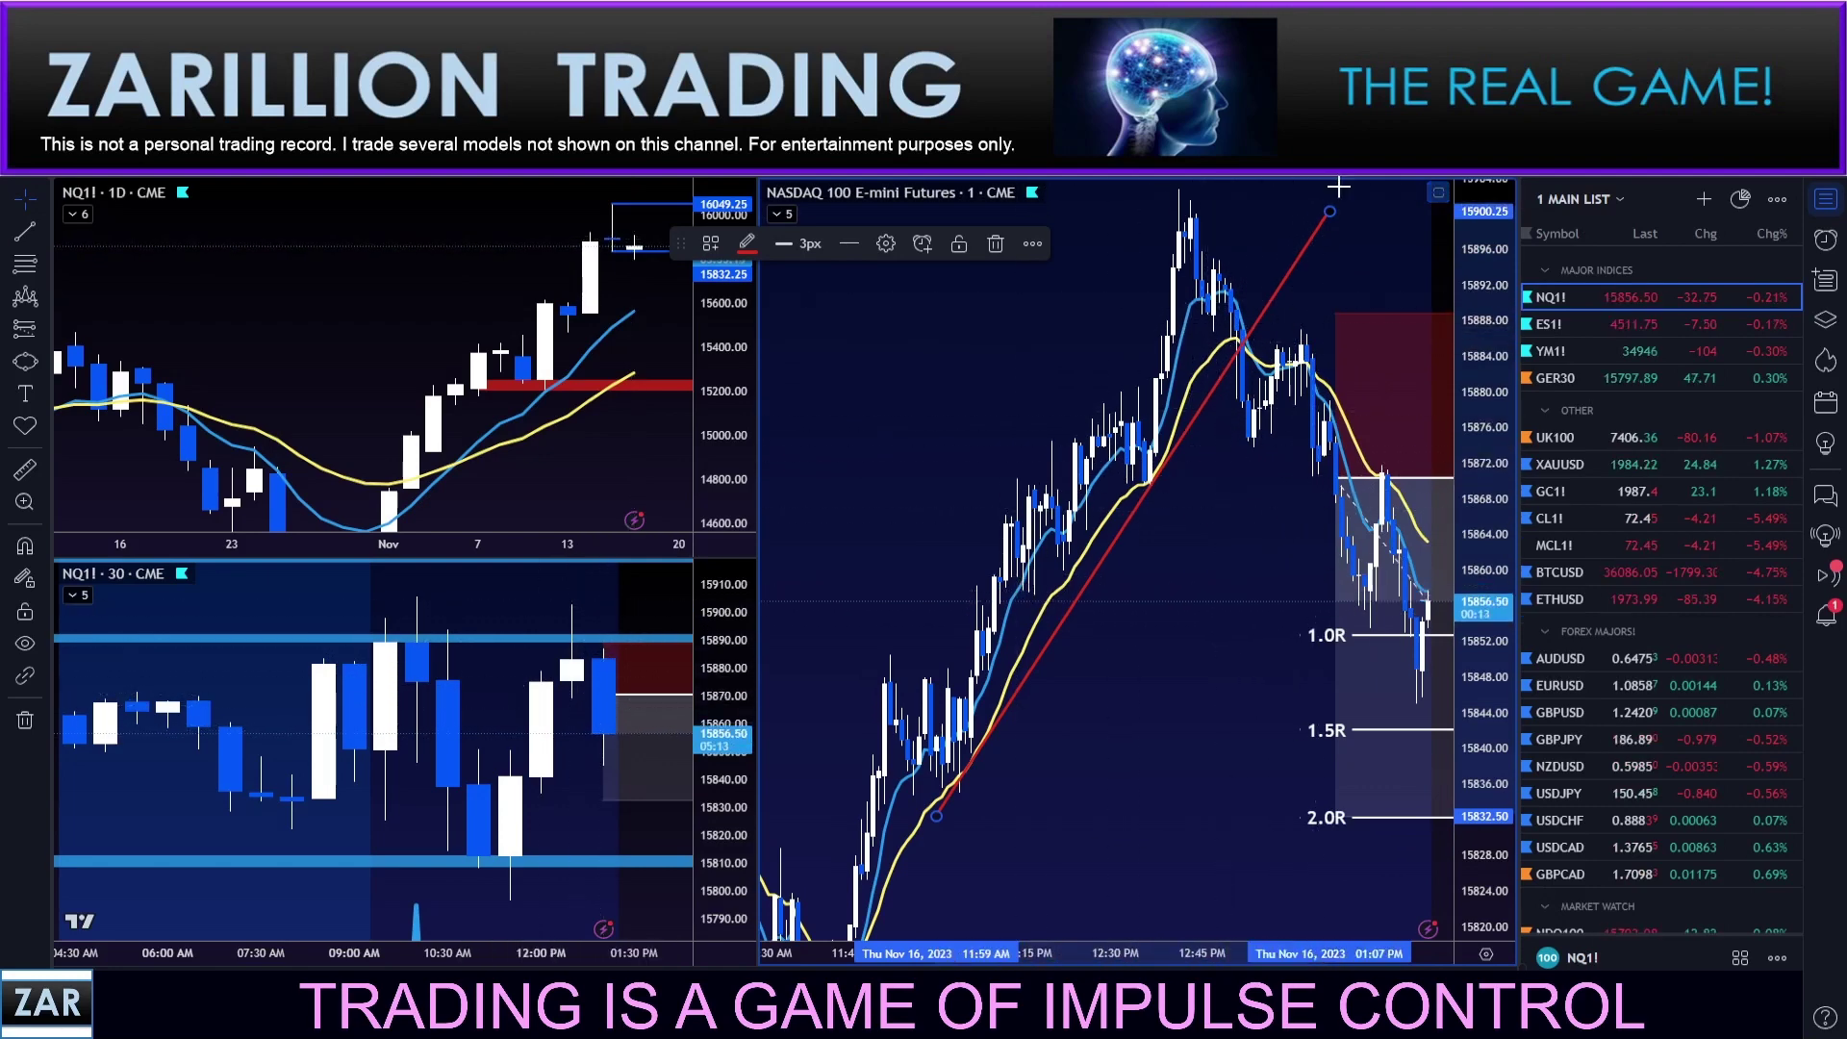
{"action": "key", "text": "Delete"}
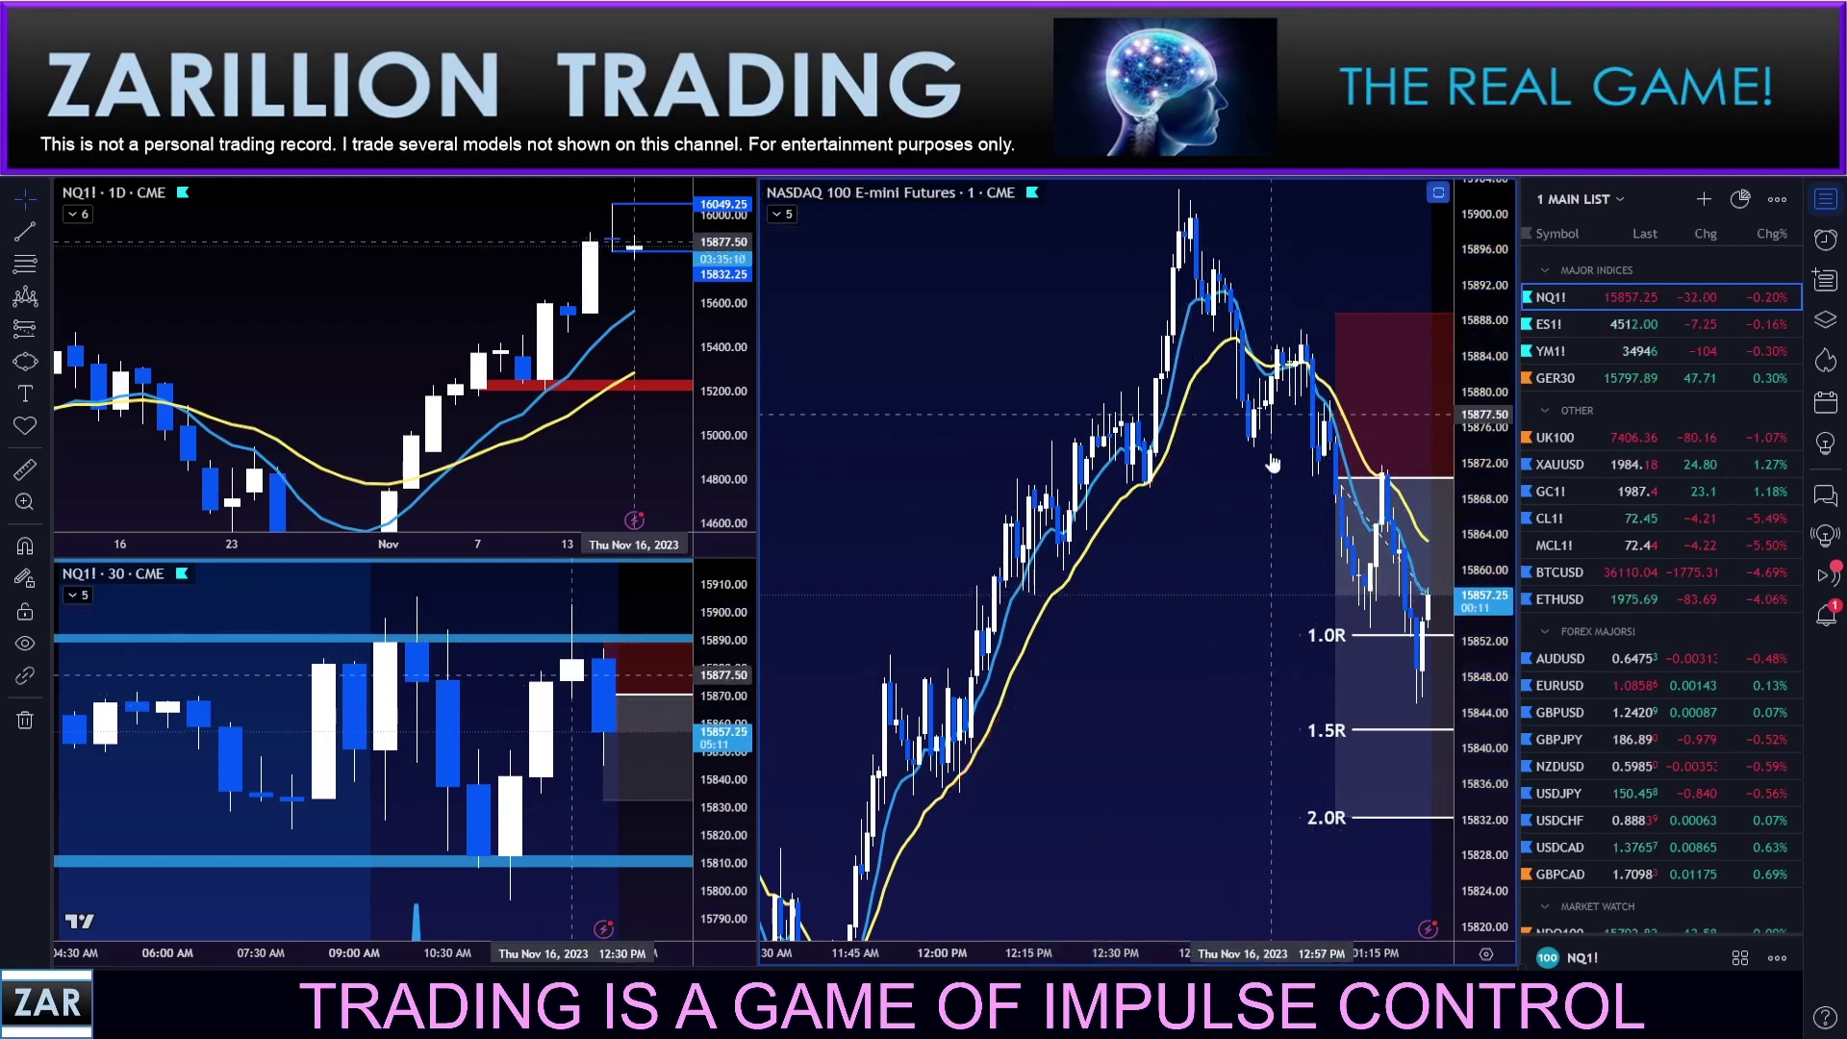
{"action": "scroll", "coordinate": [1161, 548], "scroll_direction": "right", "scroll_amount": 3}
{"action": "scroll", "coordinate": [1161, 548], "scroll_direction": "up", "scroll_amount": 4}
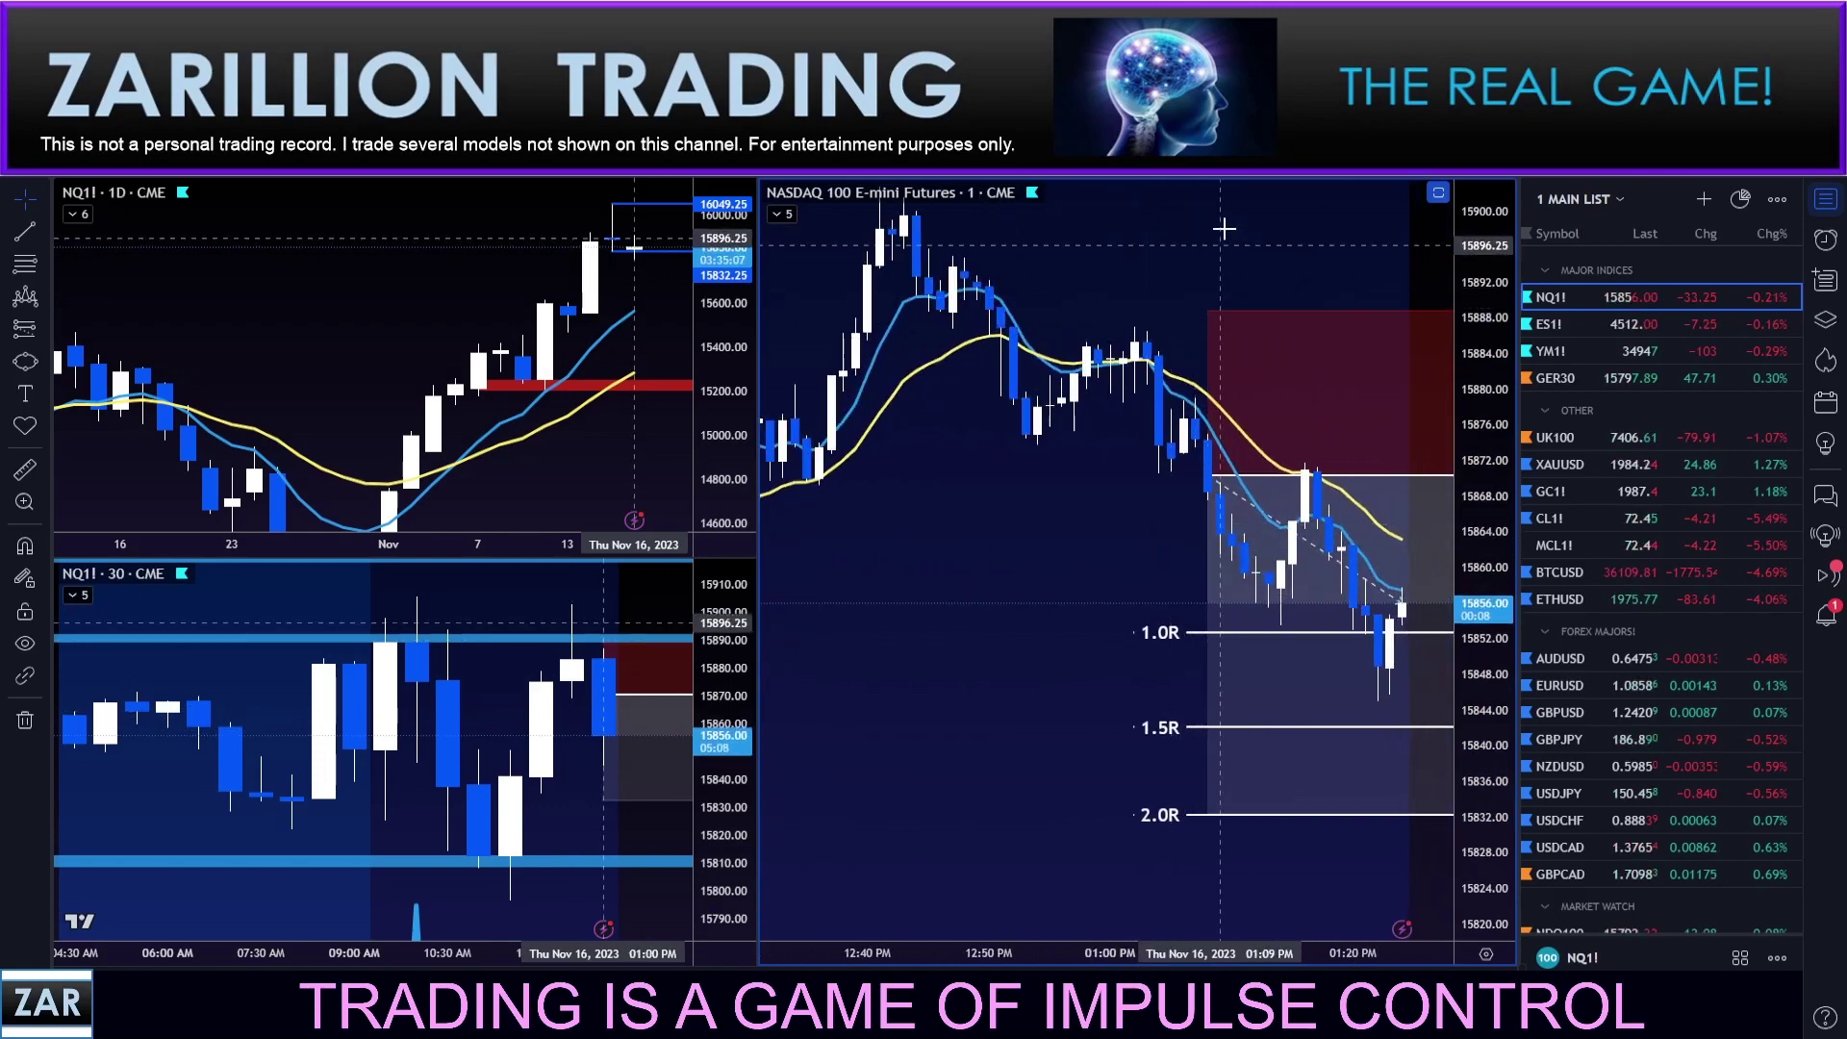
{"action": "scroll", "coordinate": [1221, 236], "scroll_direction": "up", "scroll_amount": 2}
Step: Pan and zoom the NQ 1-minute chart to follow price down to the 2.0R target
{"action": "scroll", "coordinate": [1047, 536], "scroll_direction": "down", "scroll_amount": 2}
{"action": "left_click_drag", "start_coordinate": [1068, 568], "coordinate": [1059, 592]}
{"action": "left_click_drag", "start_coordinate": [1498, 620], "coordinate": [1500, 445]}
{"action": "scroll", "coordinate": [981, 611], "scroll_direction": "up", "scroll_amount": 1}
{"action": "left_click_drag", "start_coordinate": [910, 626], "coordinate": [894, 633]}
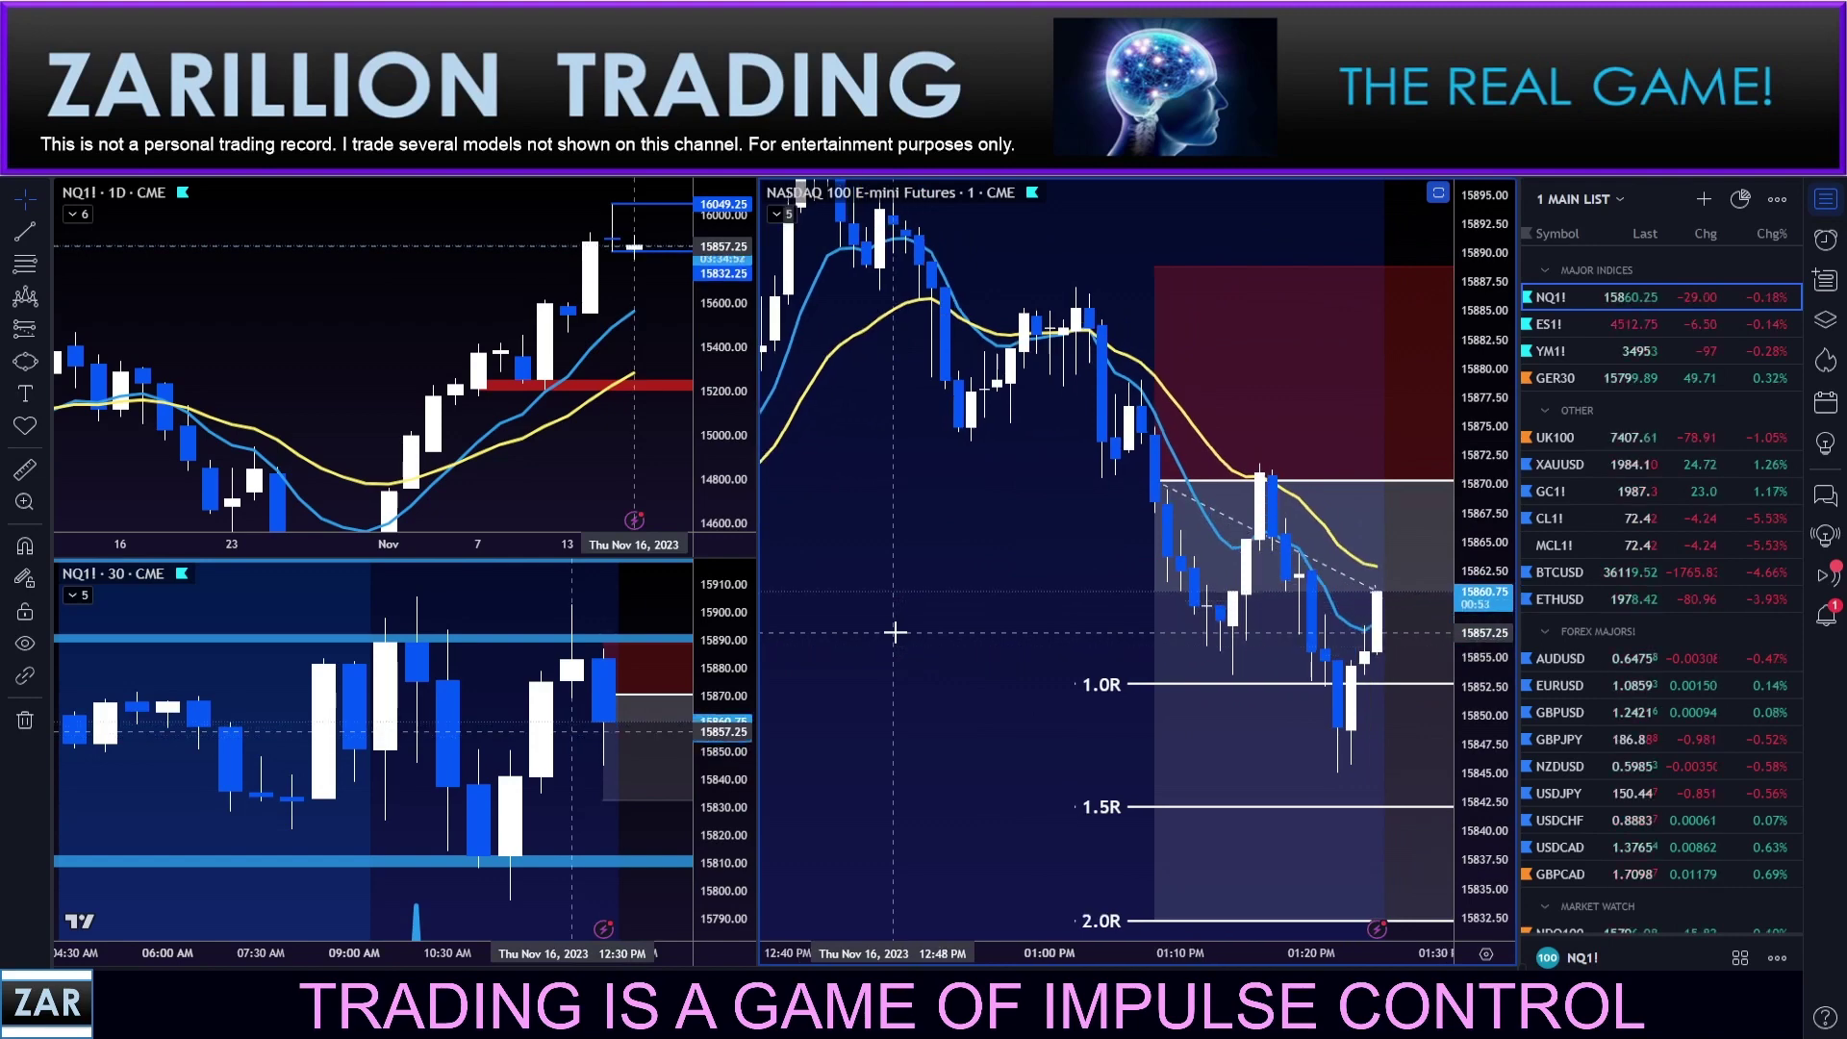
{"action": "mouse_move", "coordinate": [895, 631]}
{"action": "left_mouse_down"}
{"action": "mouse_move", "coordinate": [938, 650]}
{"action": "mouse_move", "coordinate": [981, 709]}
{"action": "mouse_move", "coordinate": [1020, 673]}
{"action": "mouse_move", "coordinate": [924, 618]}
{"action": "left_mouse_up"}
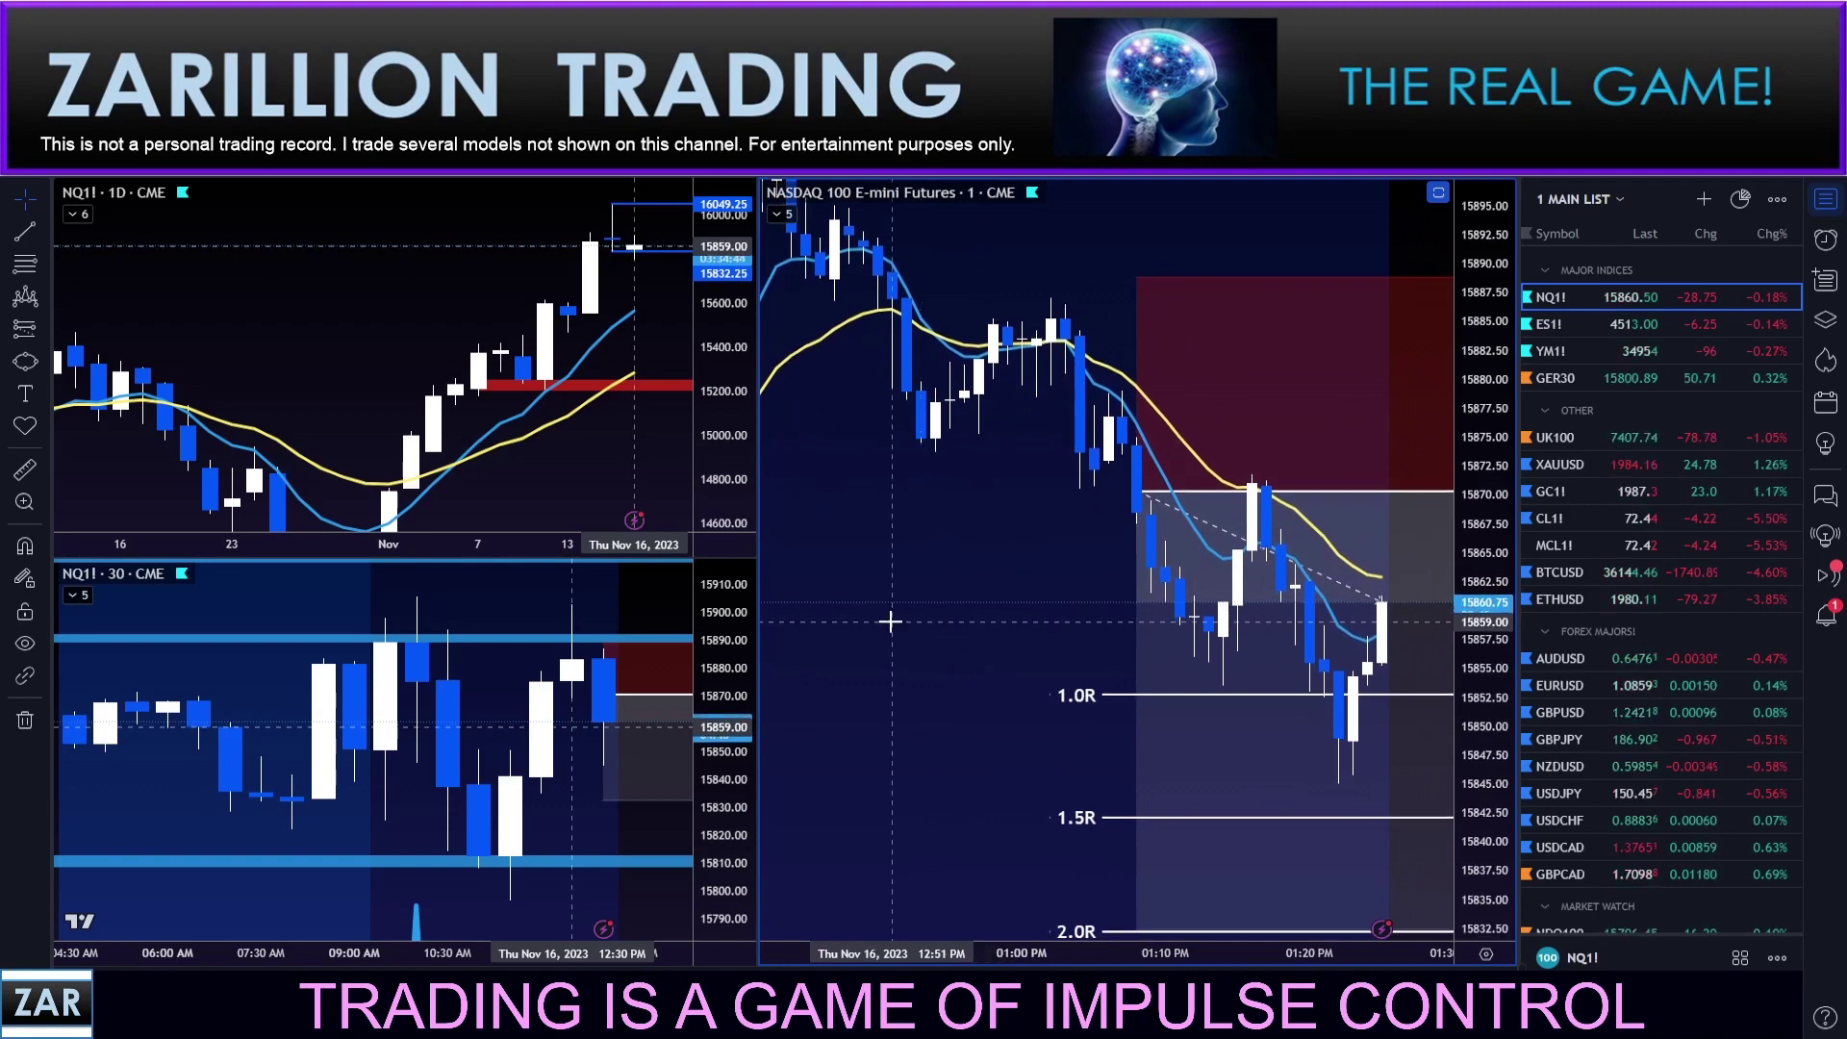
{"action": "left_click_drag", "start_coordinate": [887, 623], "coordinate": [870, 615]}
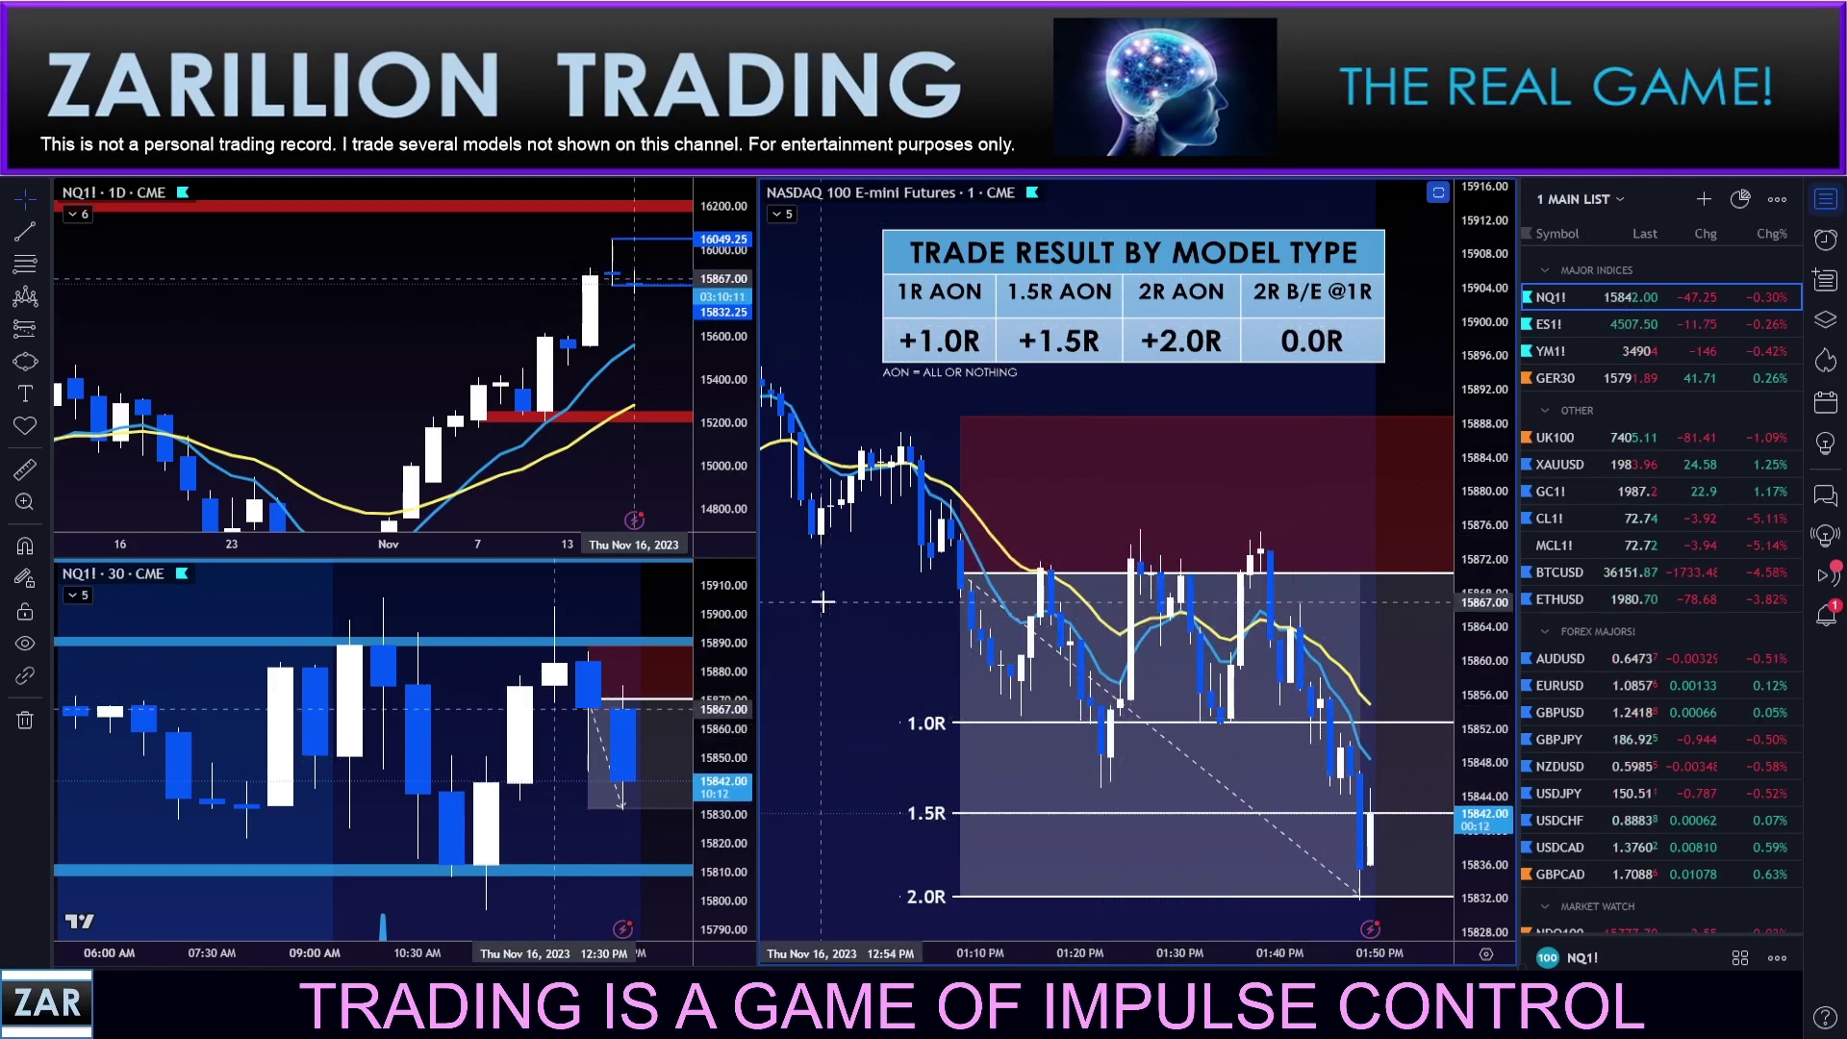
{"action": "left_click_drag", "start_coordinate": [825, 601], "coordinate": [830, 591]}
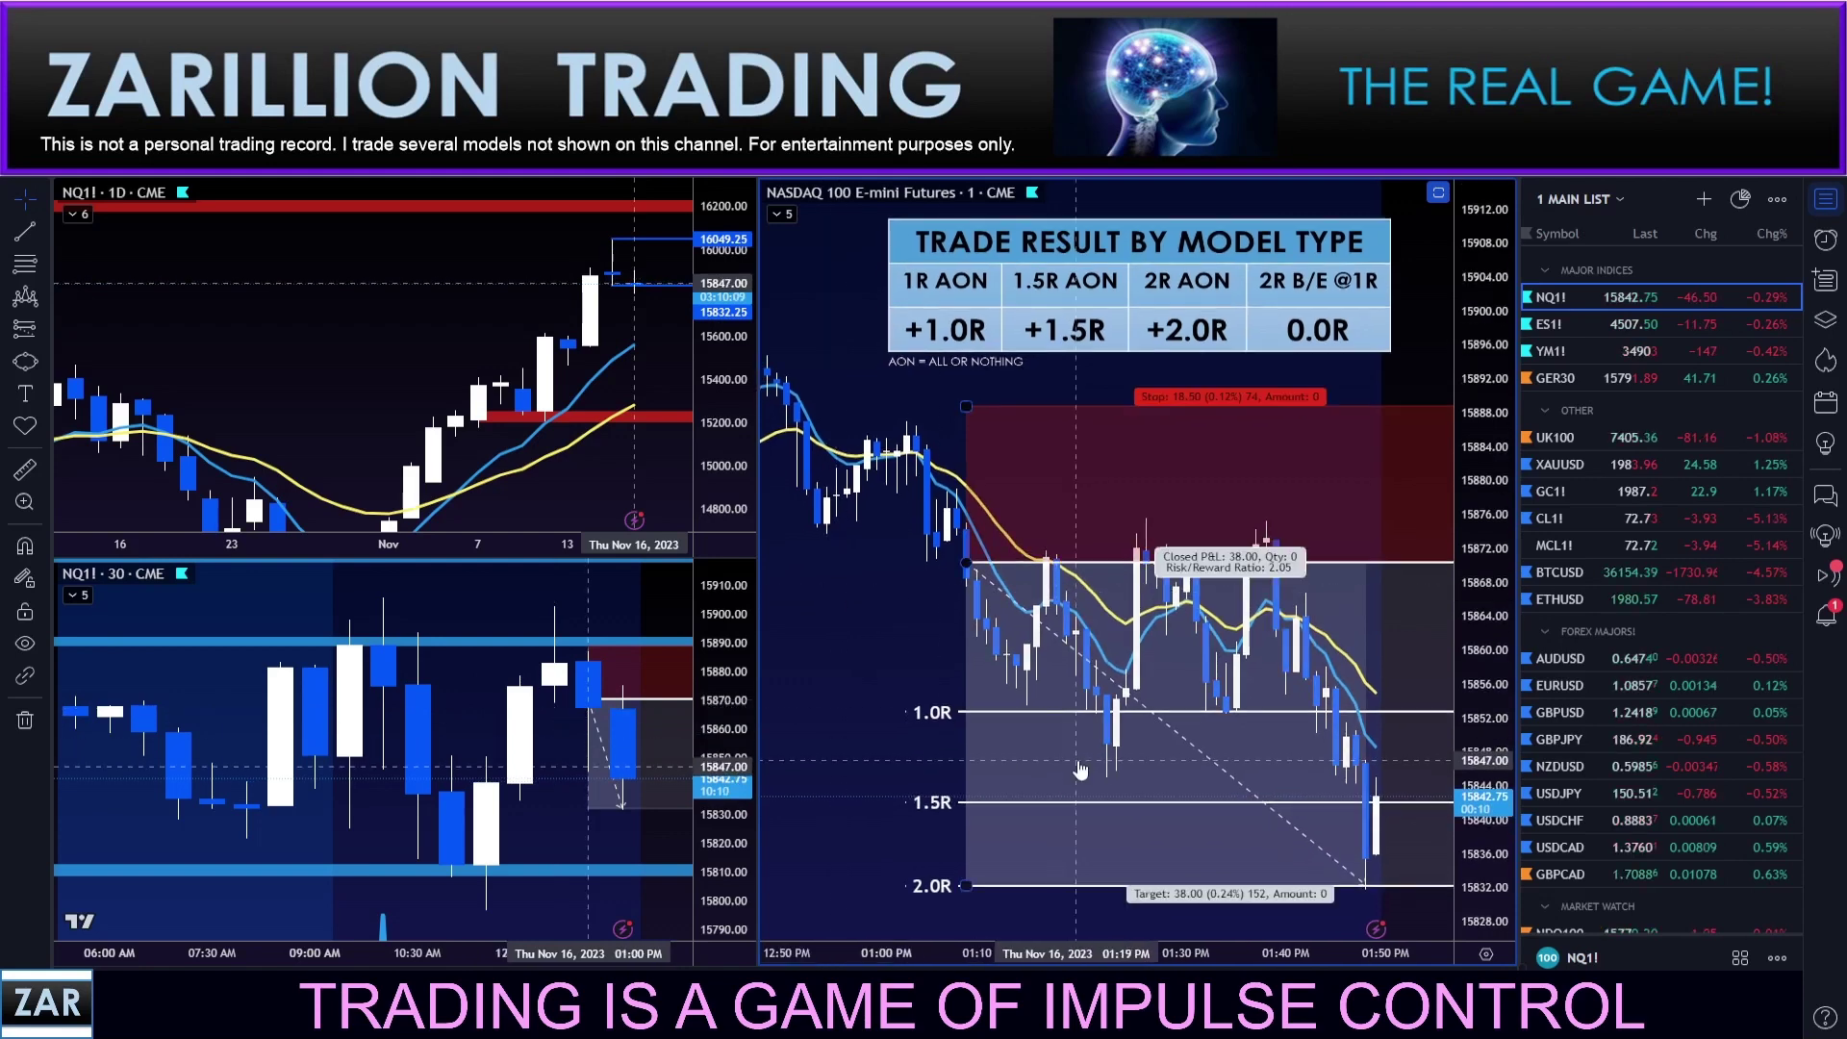